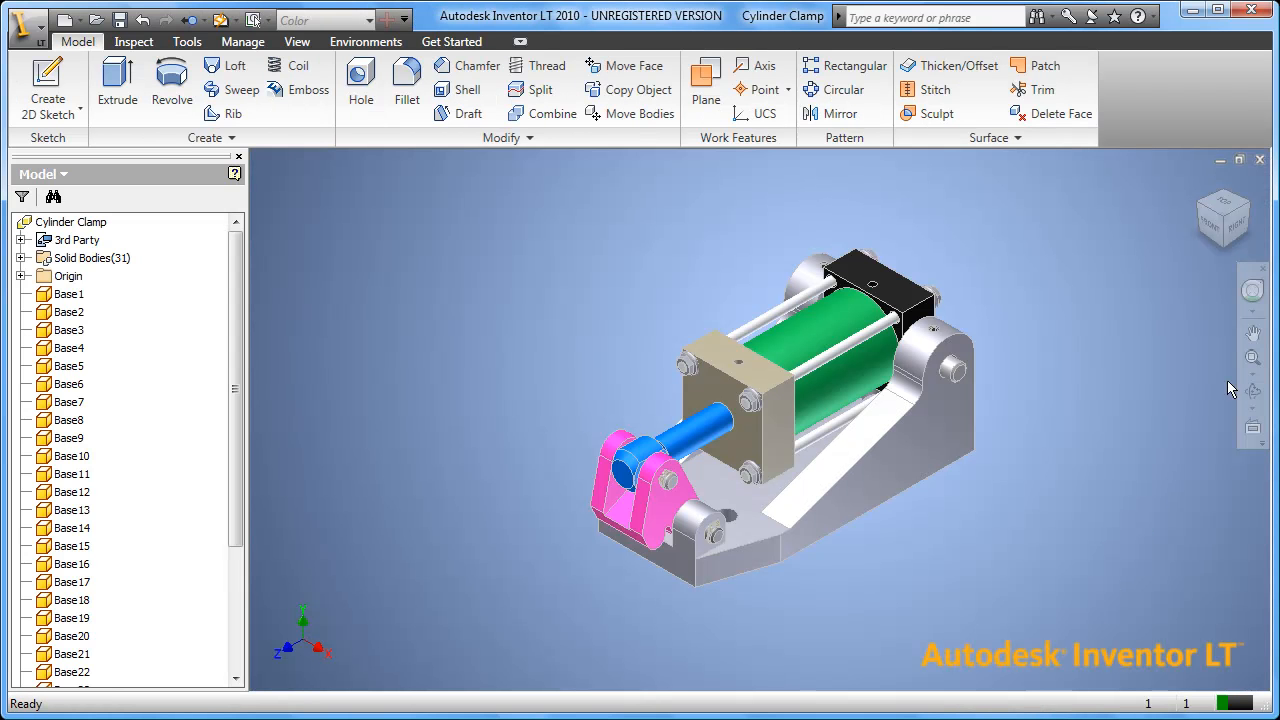
Step: Hide the pink clevis body at the end of the blue piston rod
{"action": "left_click", "coordinate": [1252, 360]}
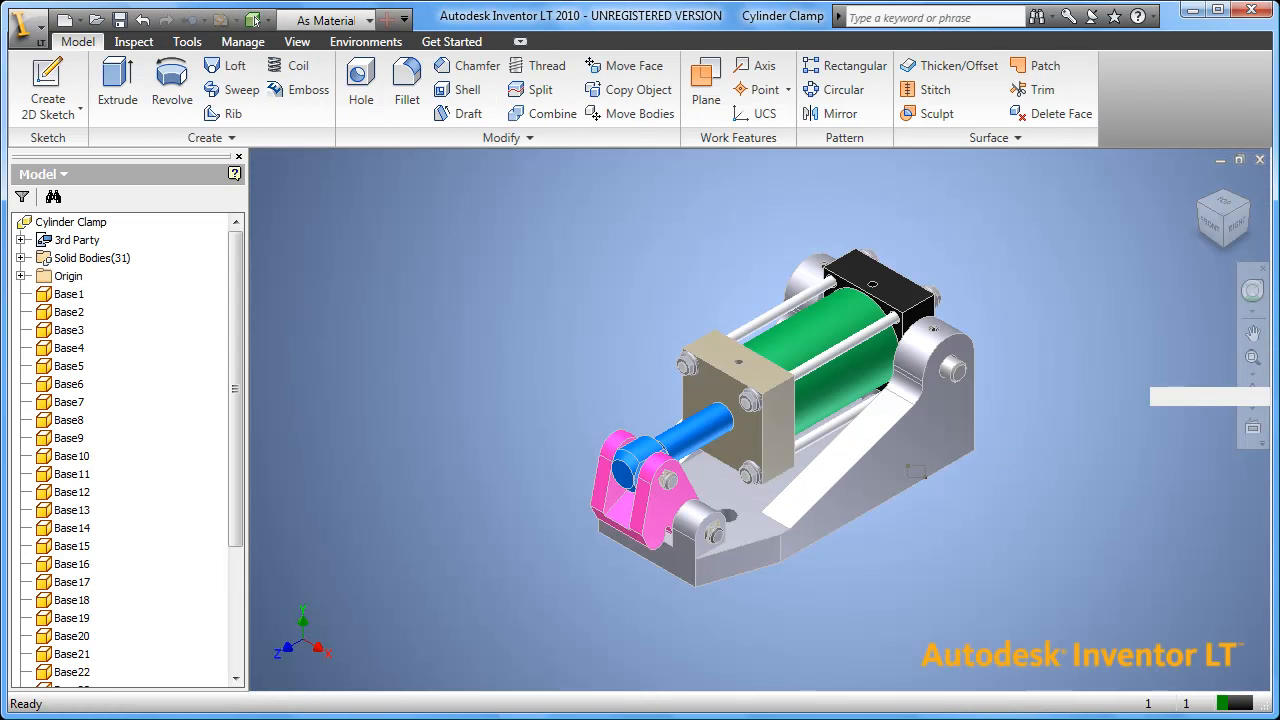
{"action": "left_click_drag", "start_coordinate": [586, 429], "coordinate": [686, 554]}
{"action": "right_click", "coordinate": [615, 432]}
{"action": "left_click", "coordinate": [662, 566]}
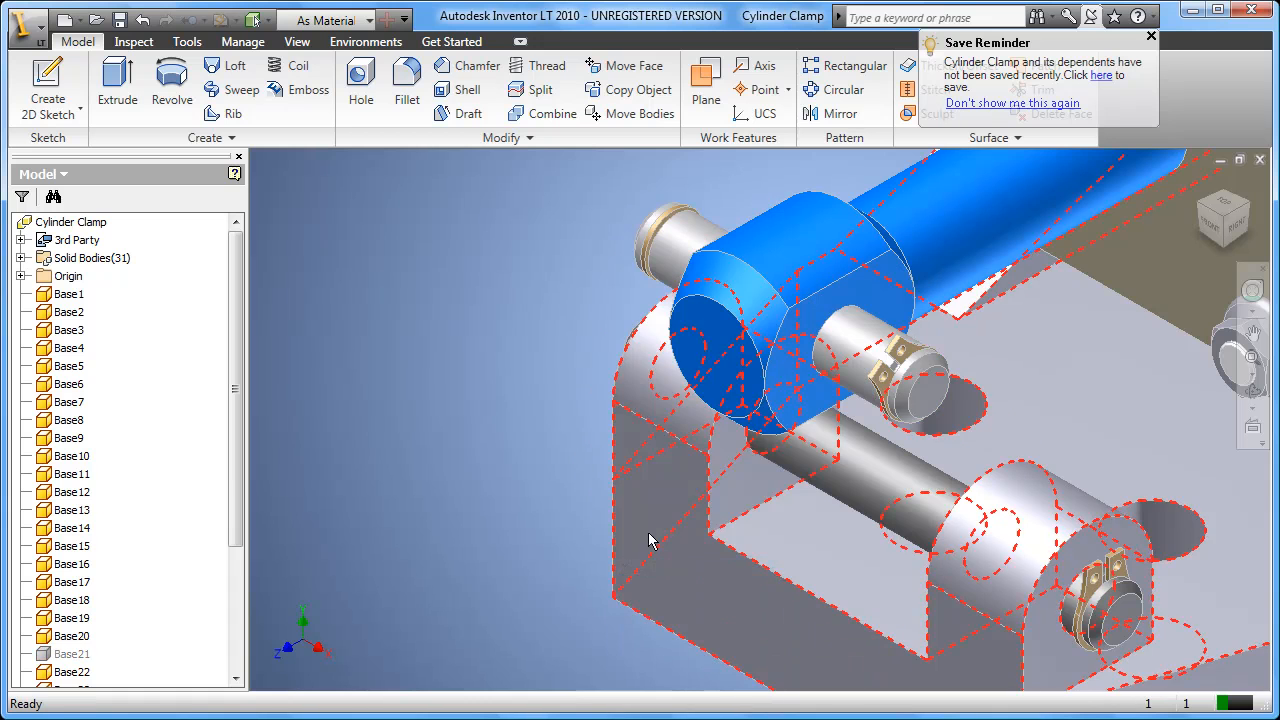
Step: Copy the slot faces of the base and the cylindrical faces of both pins into a new composite with Copy Object
{"action": "left_click", "coordinate": [625, 89]}
{"action": "left_click", "coordinate": [143, 298]}
{"action": "left_click", "coordinate": [806, 555]}
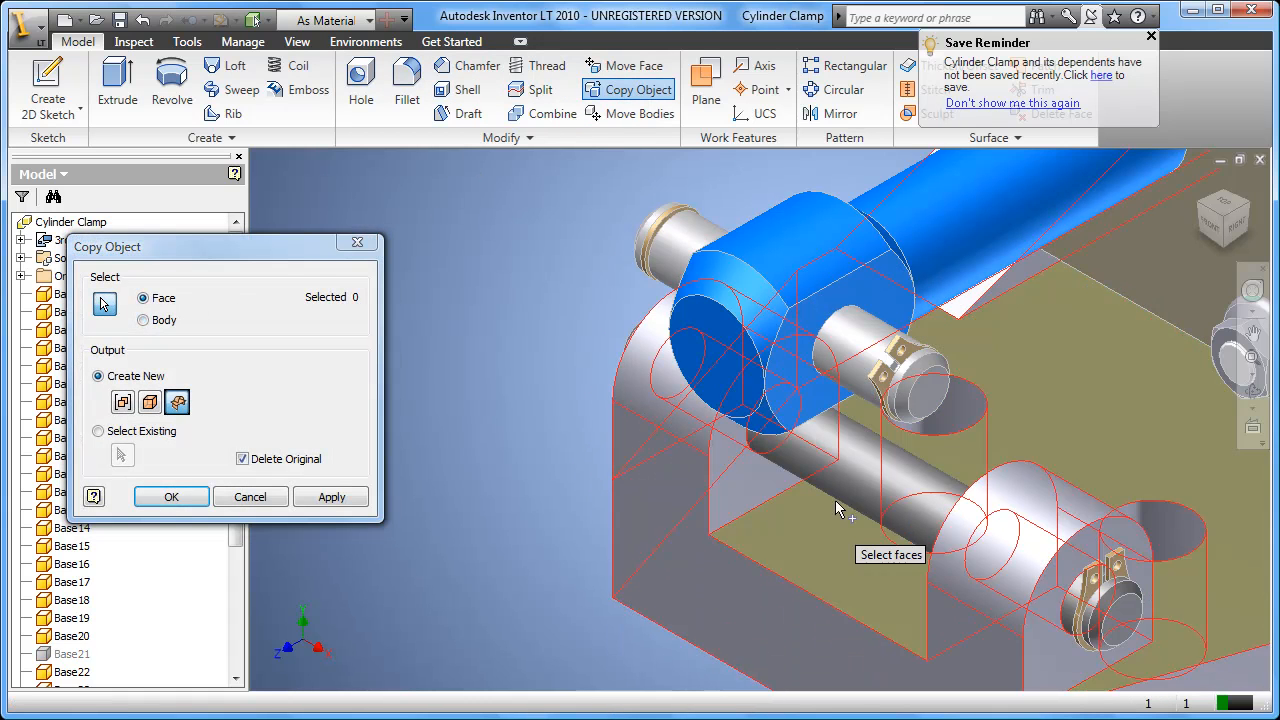
{"action": "left_click", "coordinate": [844, 480]}
{"action": "left_click", "coordinate": [848, 370]}
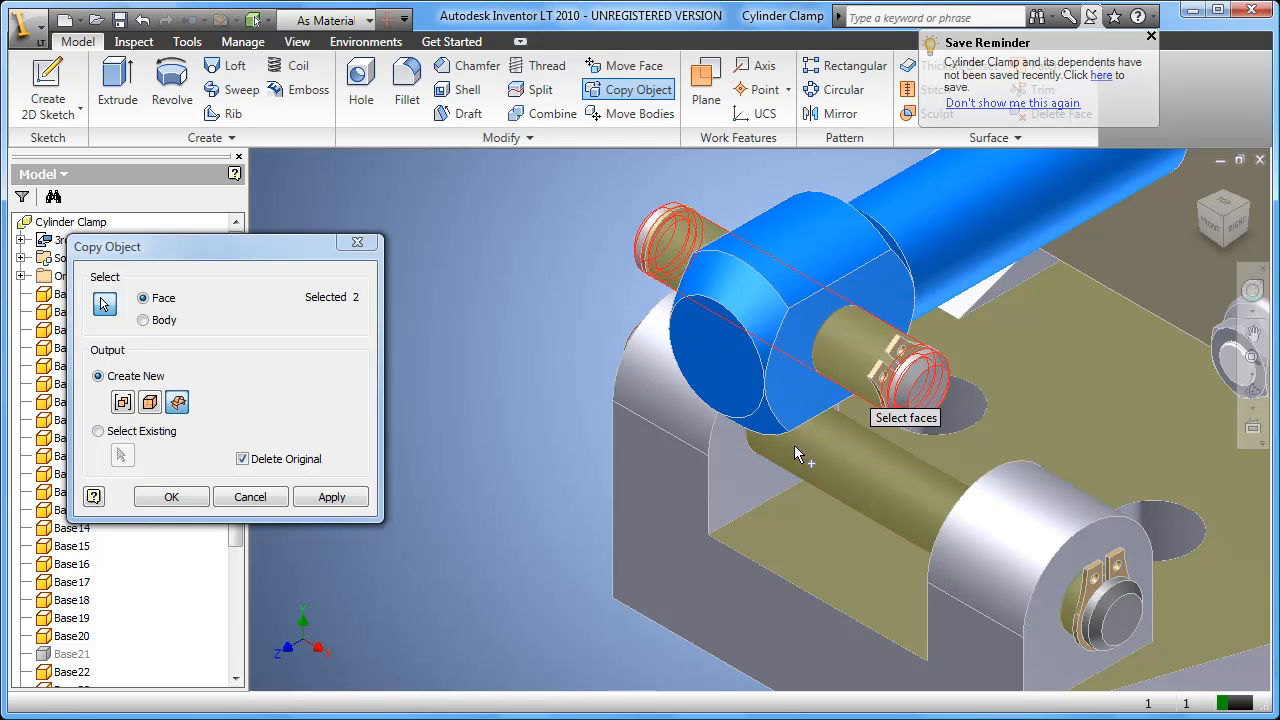
{"action": "left_click", "coordinate": [942, 610]}
{"action": "right_click", "coordinate": [943, 611]}
{"action": "left_click", "coordinate": [962, 624]}
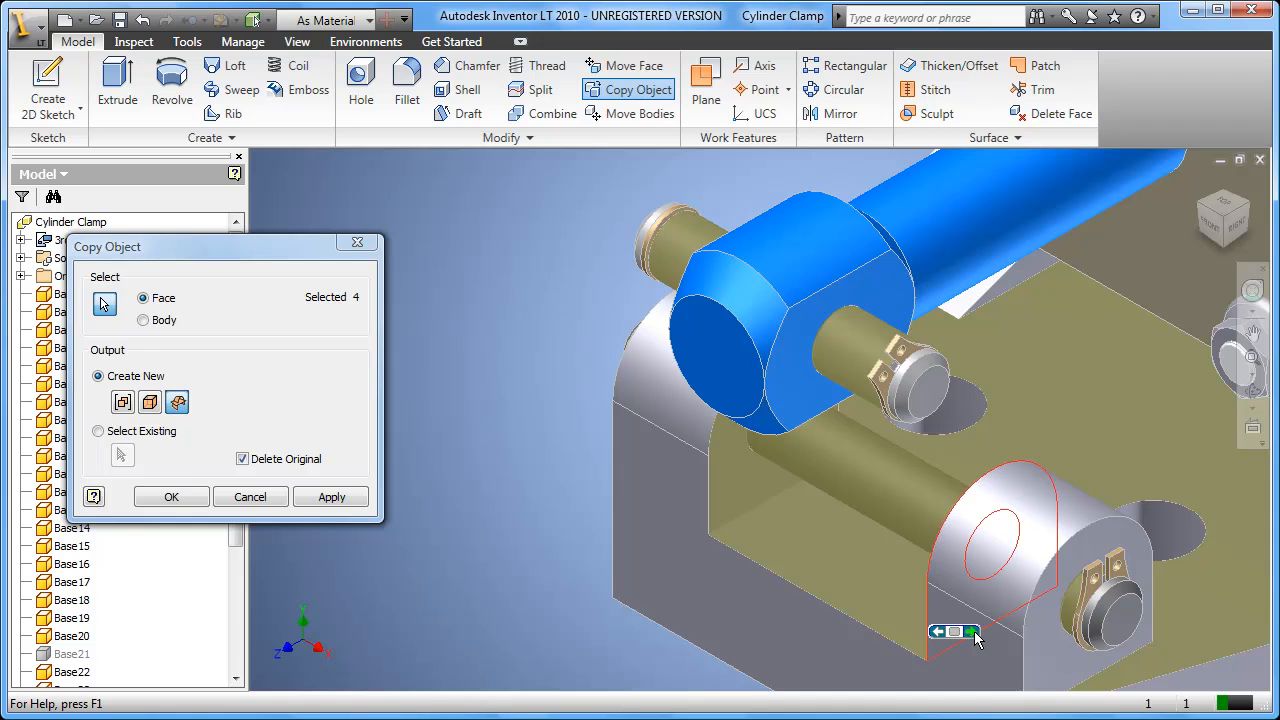
{"action": "left_click", "coordinate": [937, 627]}
{"action": "left_click", "coordinate": [171, 496]}
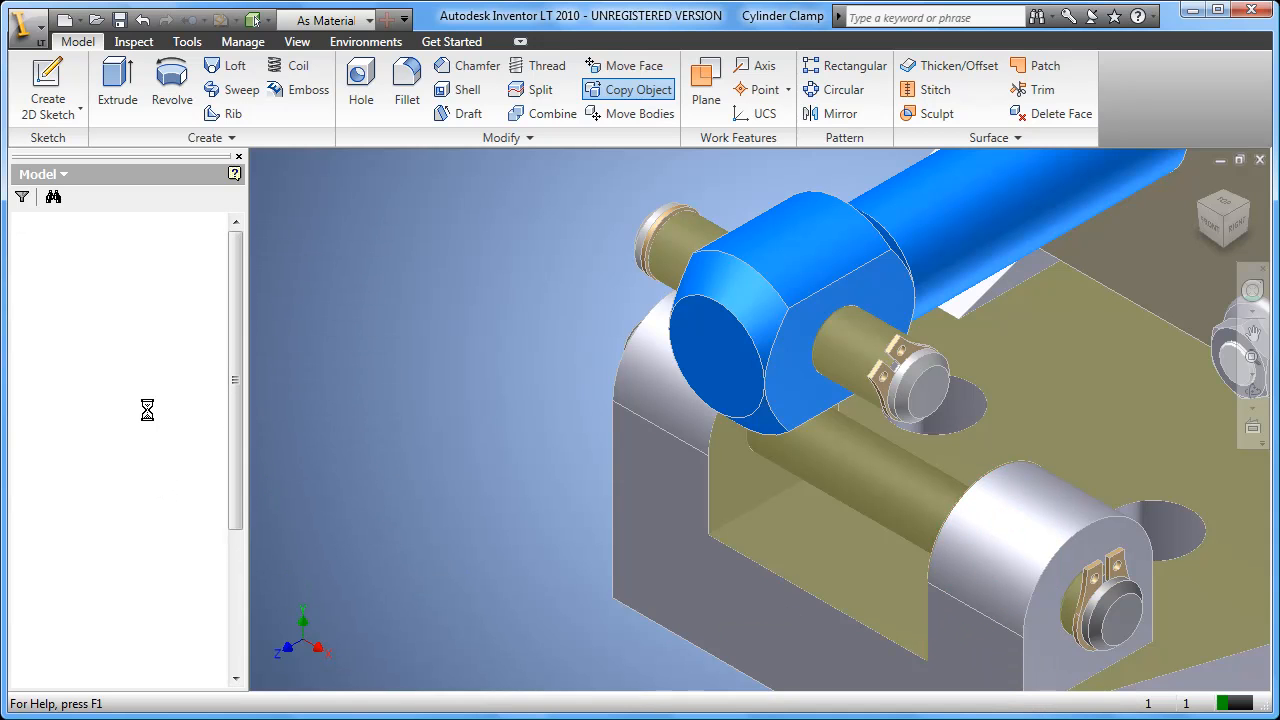
Step: Suppress all the solid Base features through Base31 in the part history
{"action": "left_click", "coordinate": [70, 312]}
{"action": "left_click_drag", "start_coordinate": [237, 332], "coordinate": [238, 472]}
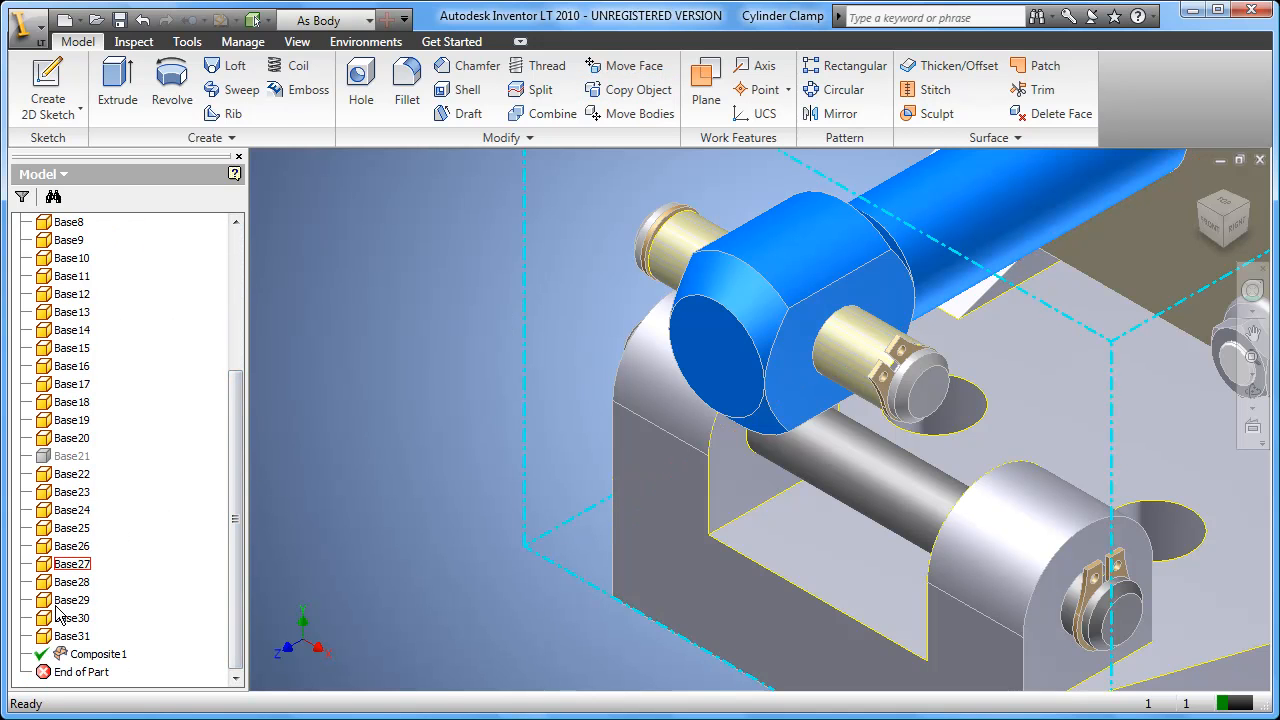
{"action": "left_click", "coordinate": [70, 636], "text": "shift"}
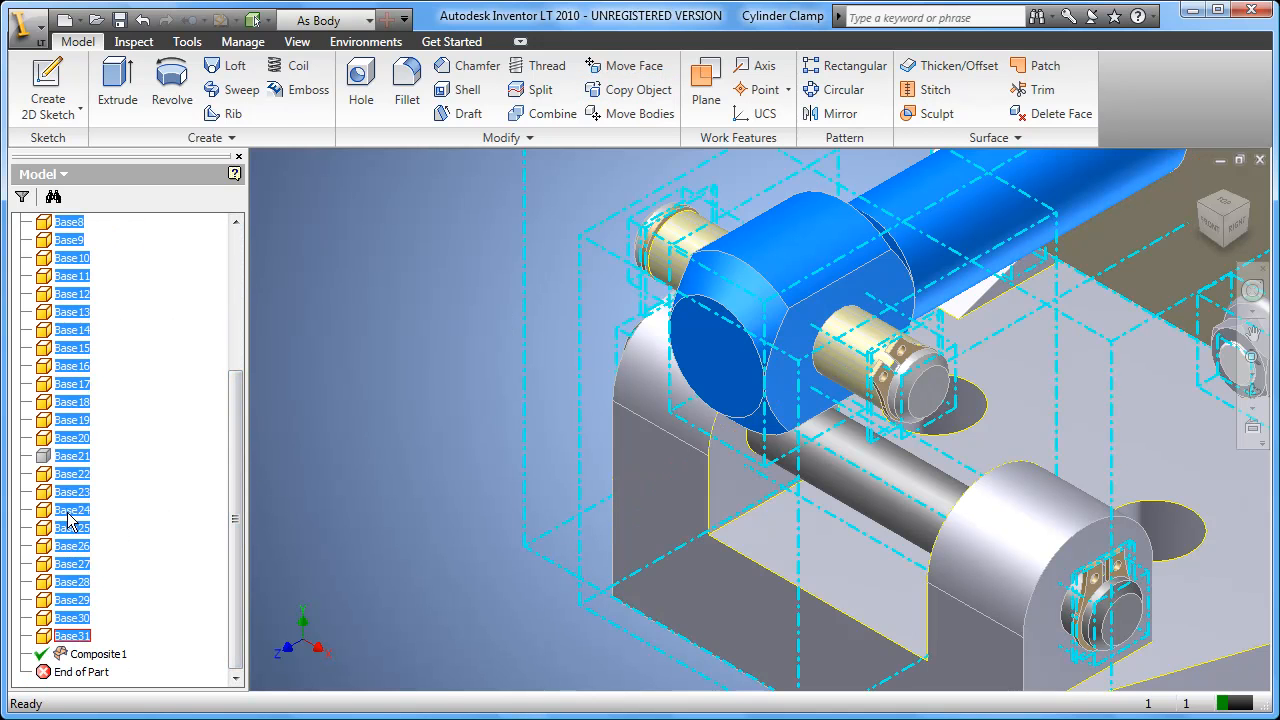
{"action": "right_click", "coordinate": [66, 425]}
{"action": "left_click", "coordinate": [138, 608]}
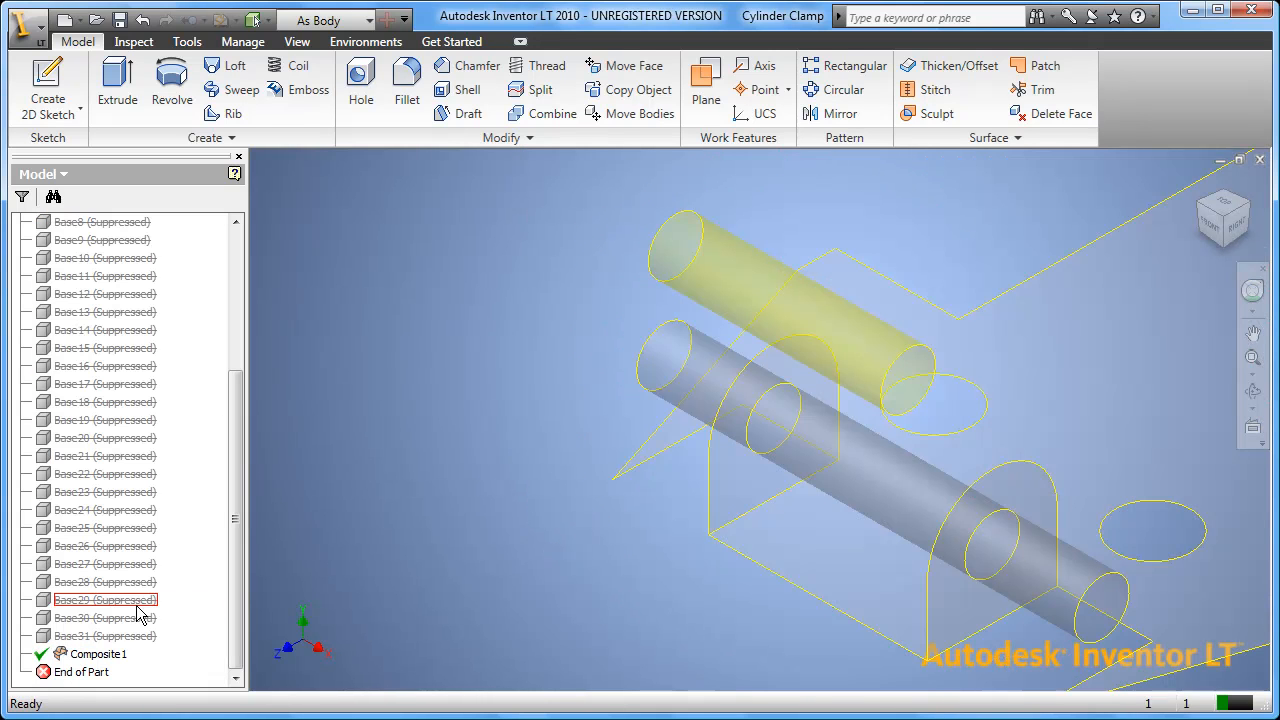
Step: Start a 2D sketch on a new work plane midway between the slot's inner side faces, and hide the plane
{"action": "left_click", "coordinate": [706, 85]}
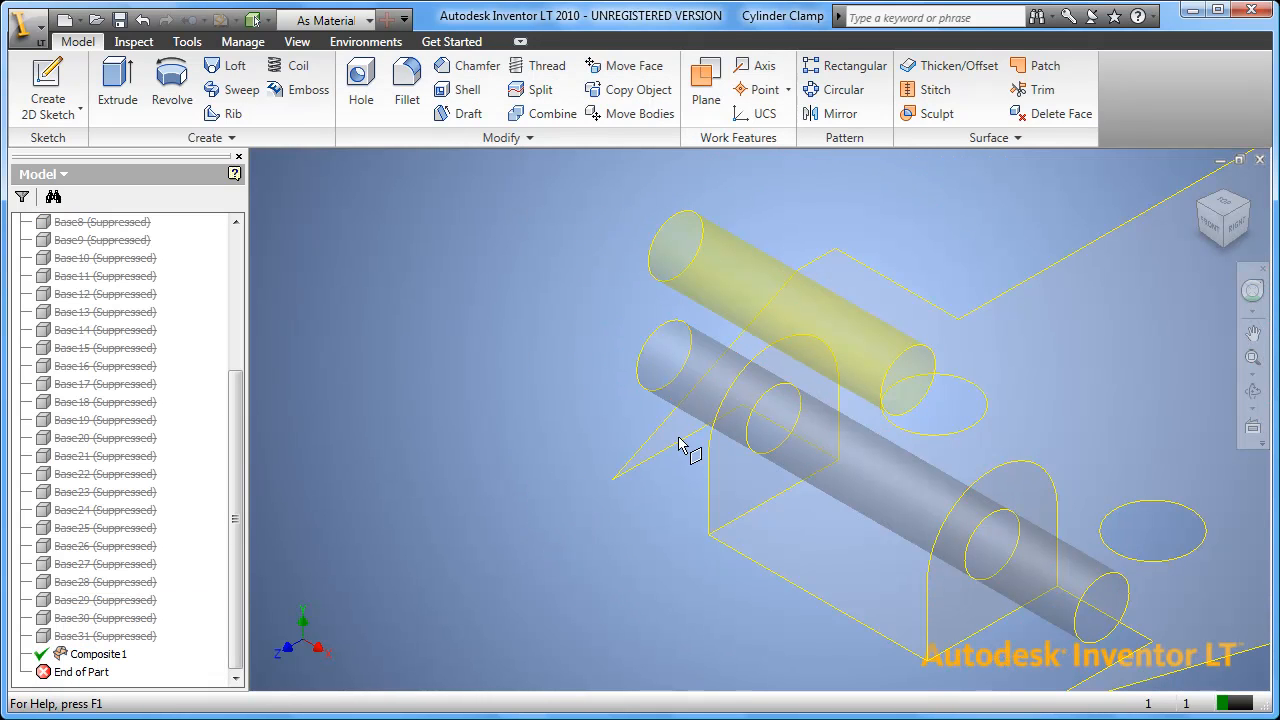
{"action": "left_click", "coordinate": [950, 600]}
{"action": "key", "text": "Escape"}
{"action": "key", "text": "s"}
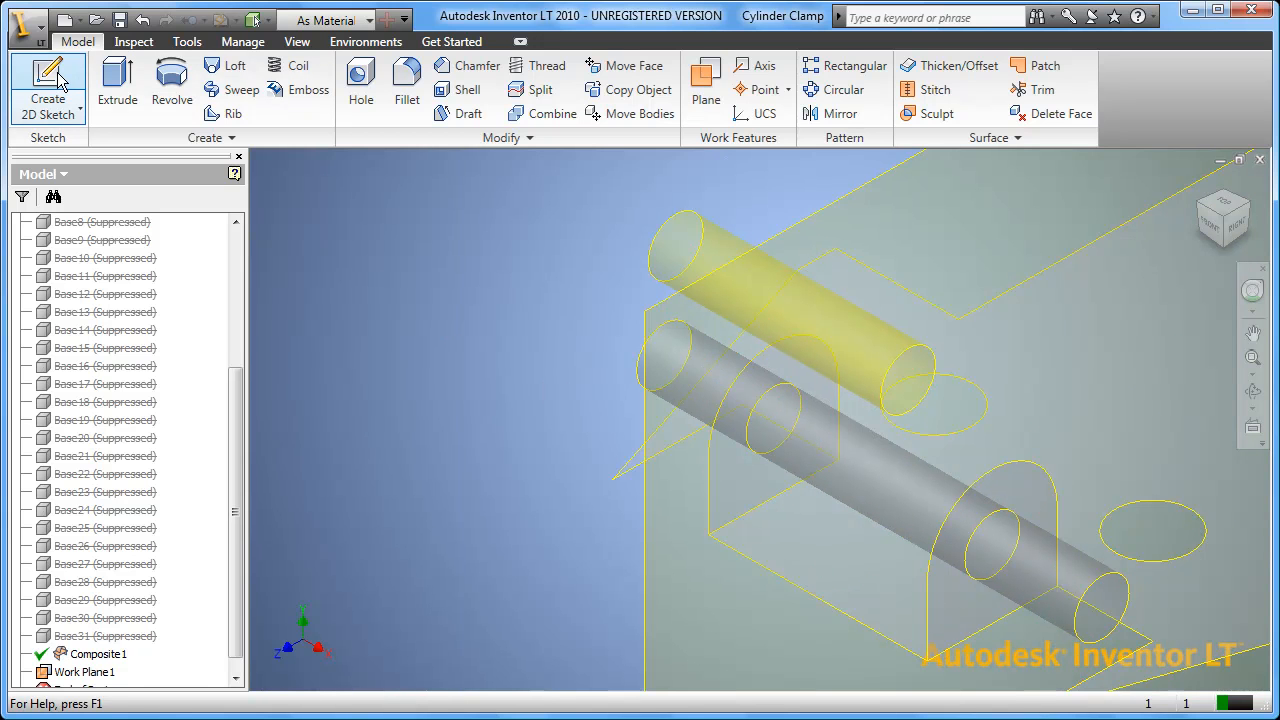
{"action": "left_click", "coordinate": [647, 525]}
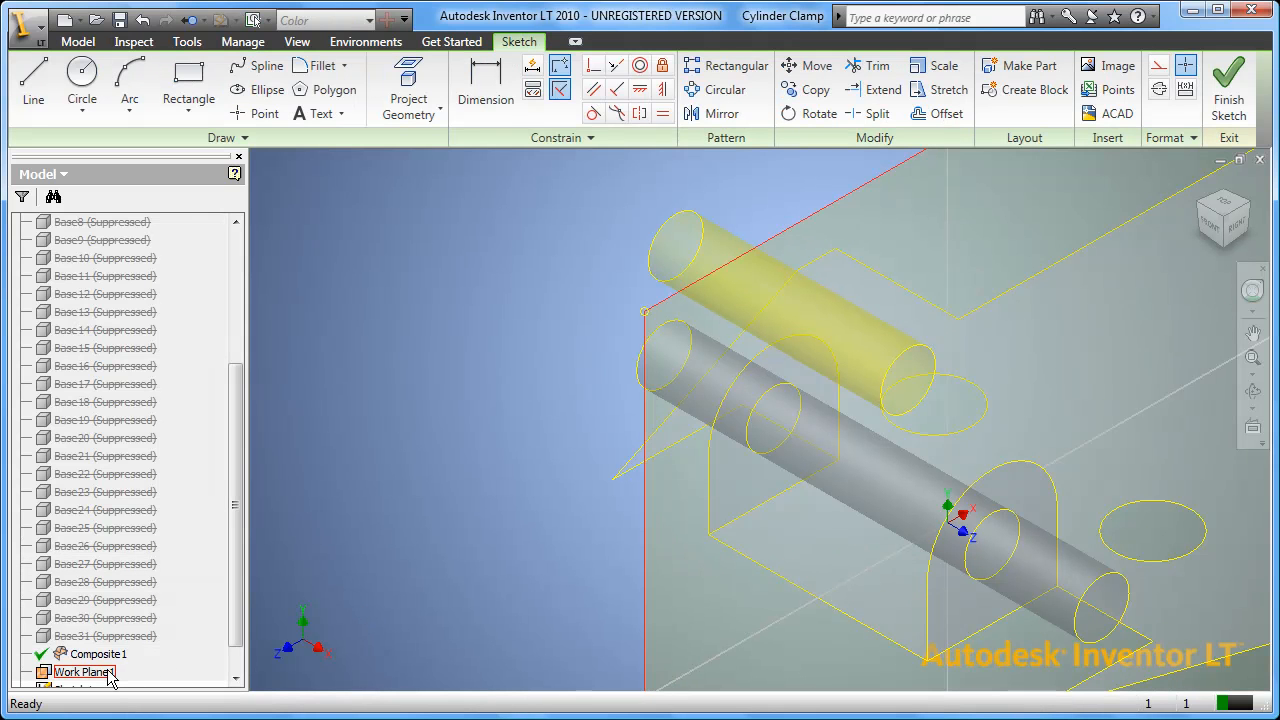
{"action": "right_click", "coordinate": [110, 676]}
{"action": "left_click", "coordinate": [160, 477]}
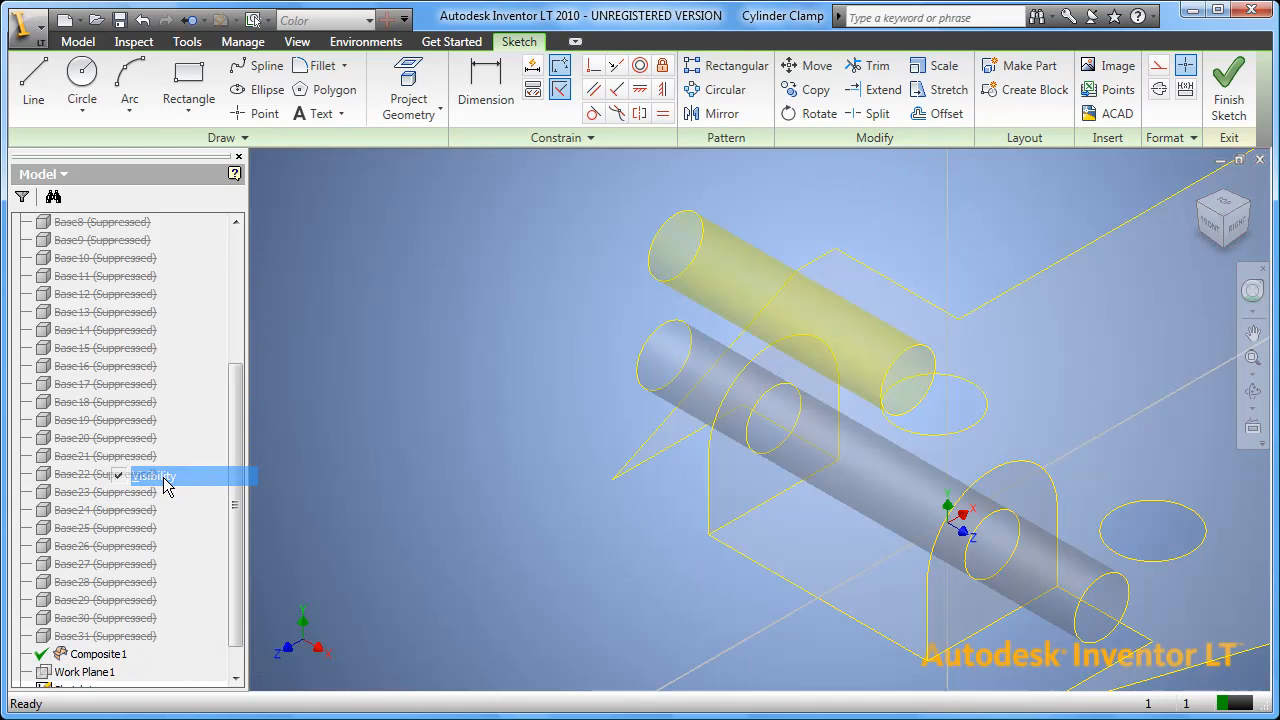
Step: Project both pin circles and the rounded lug arc into the sketch, and hide the composite surface
{"action": "left_click", "coordinate": [408, 86]}
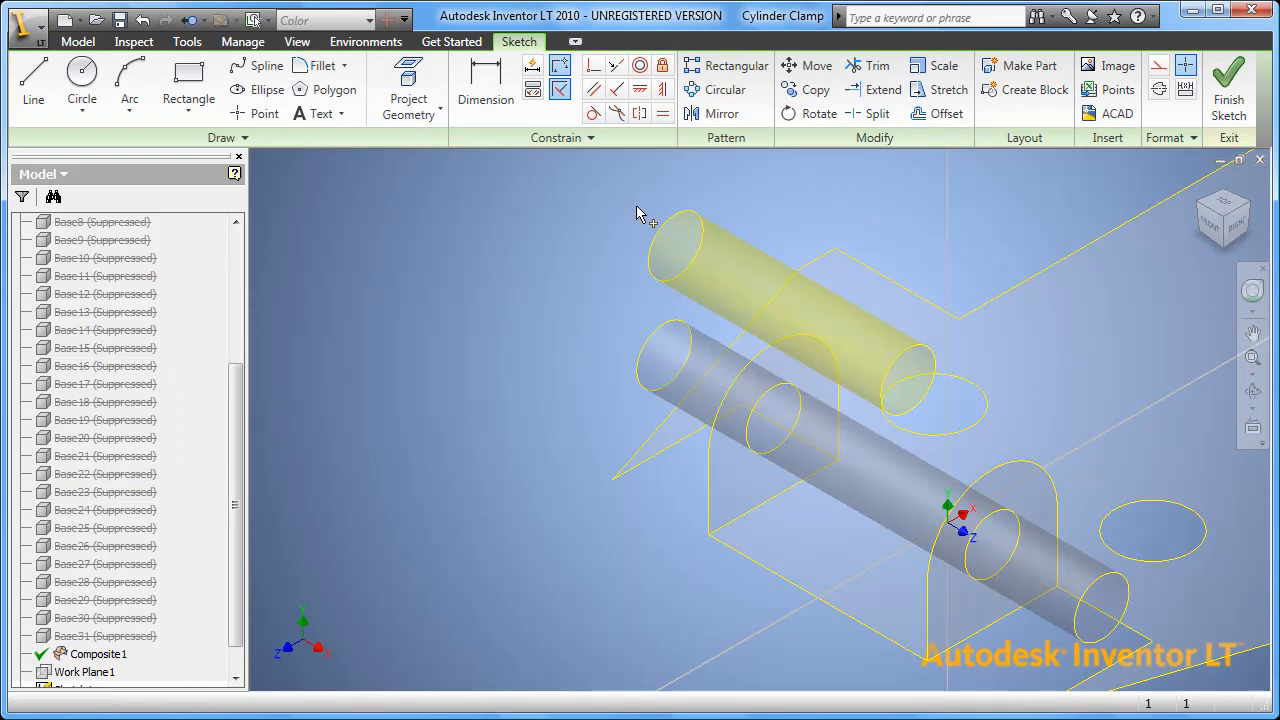
{"action": "left_click", "coordinate": [668, 230]}
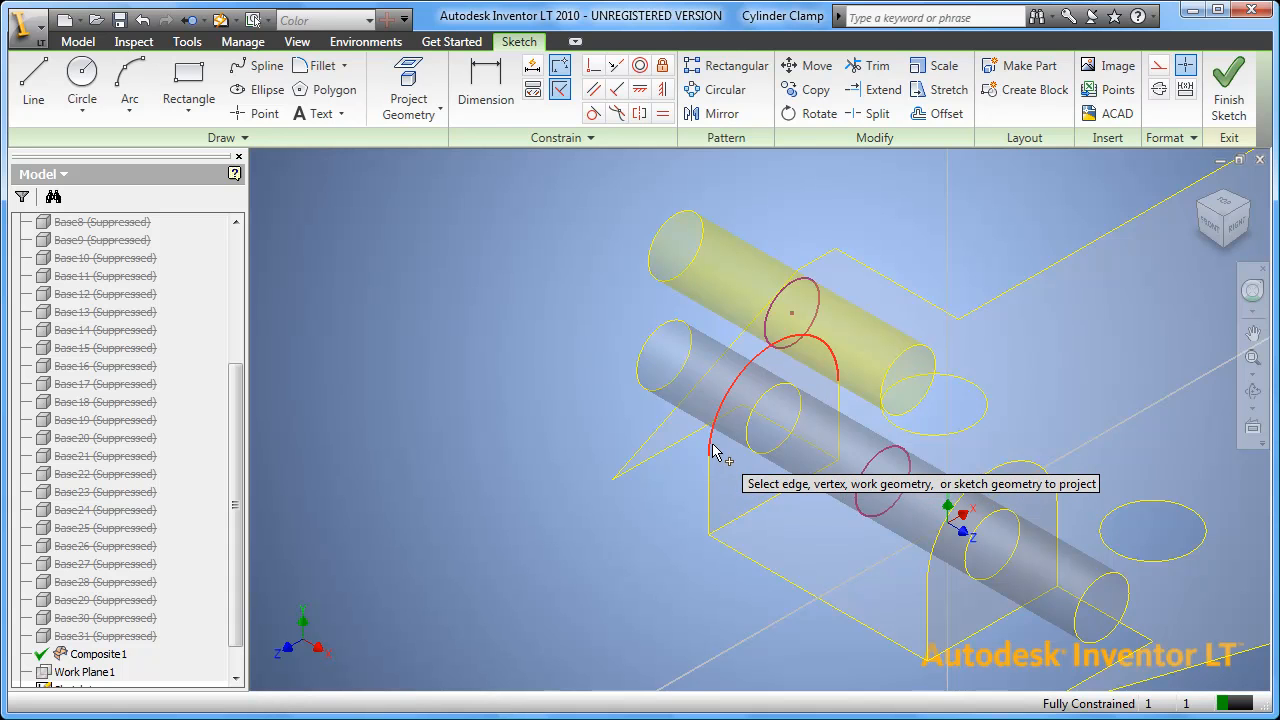
{"action": "right_click", "coordinate": [557, 374]}
{"action": "left_click", "coordinate": [574, 386]}
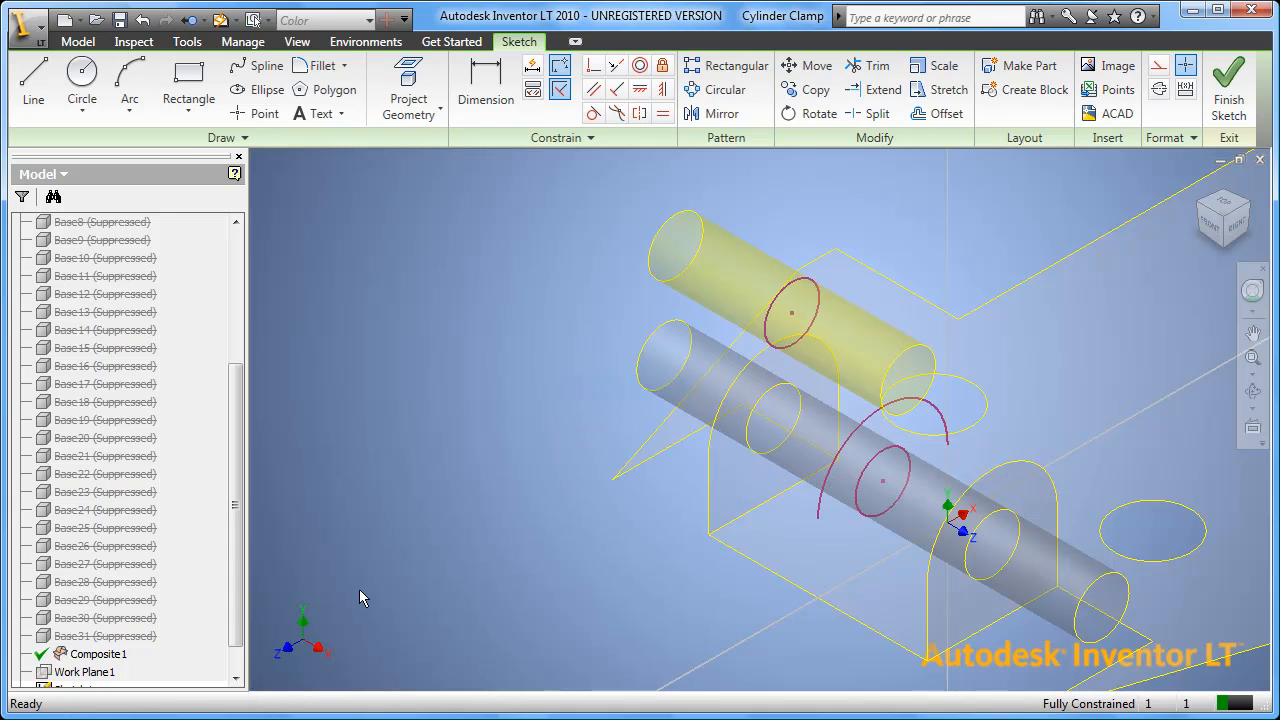
{"action": "right_click", "coordinate": [105, 655]}
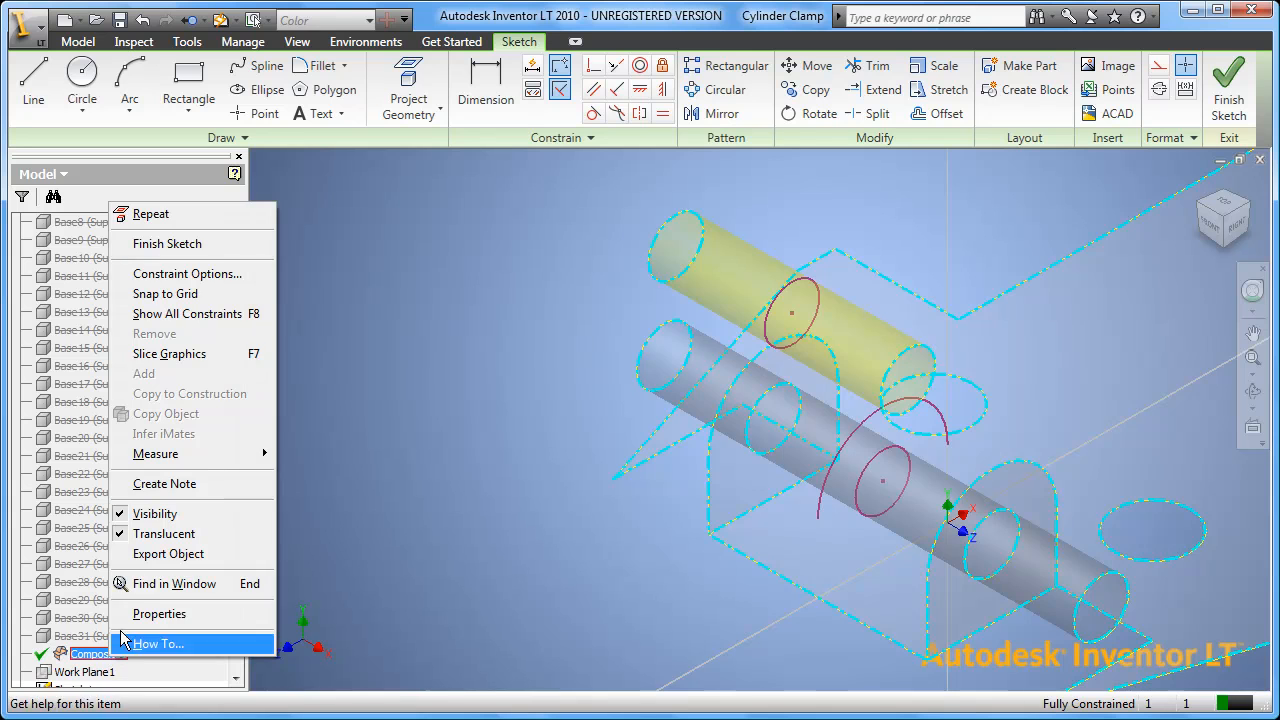
{"action": "left_click", "coordinate": [155, 514]}
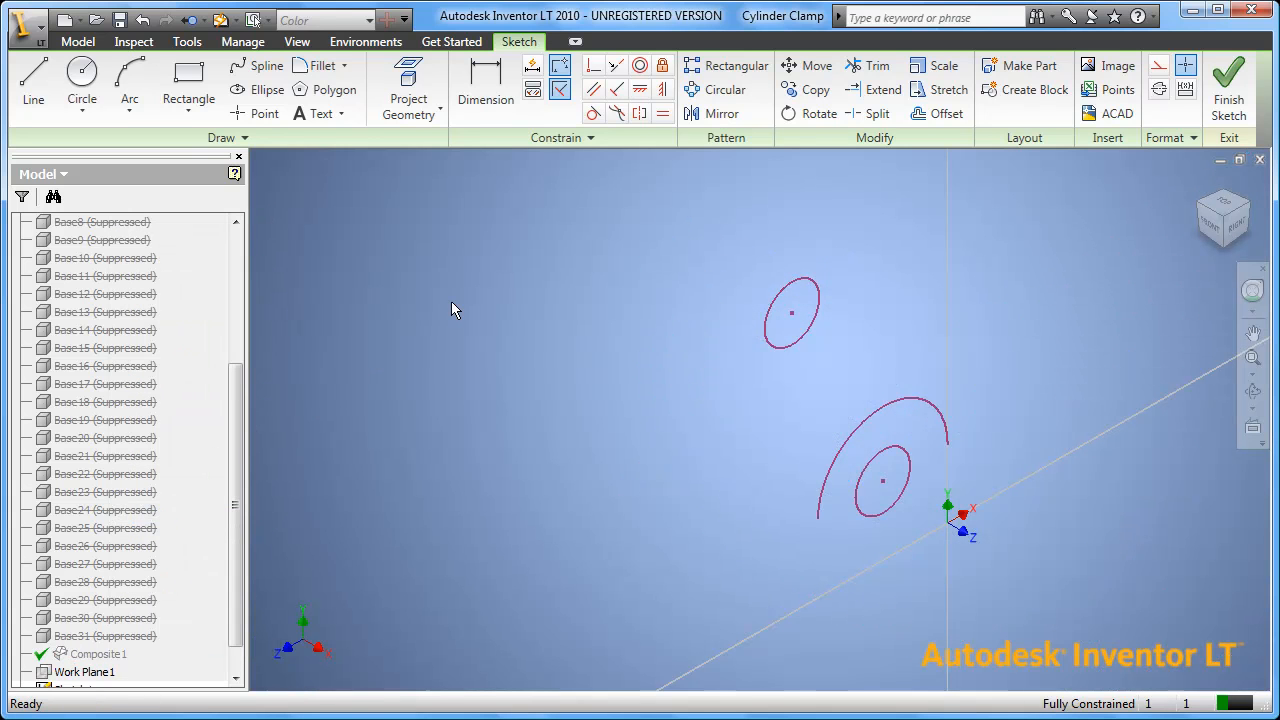
Step: Sketch a circle of radius 28.5 mm around the lower pin, through the projected arc's endpoint, and a similar-sized circle around the upper pin
{"action": "left_click", "coordinate": [82, 78]}
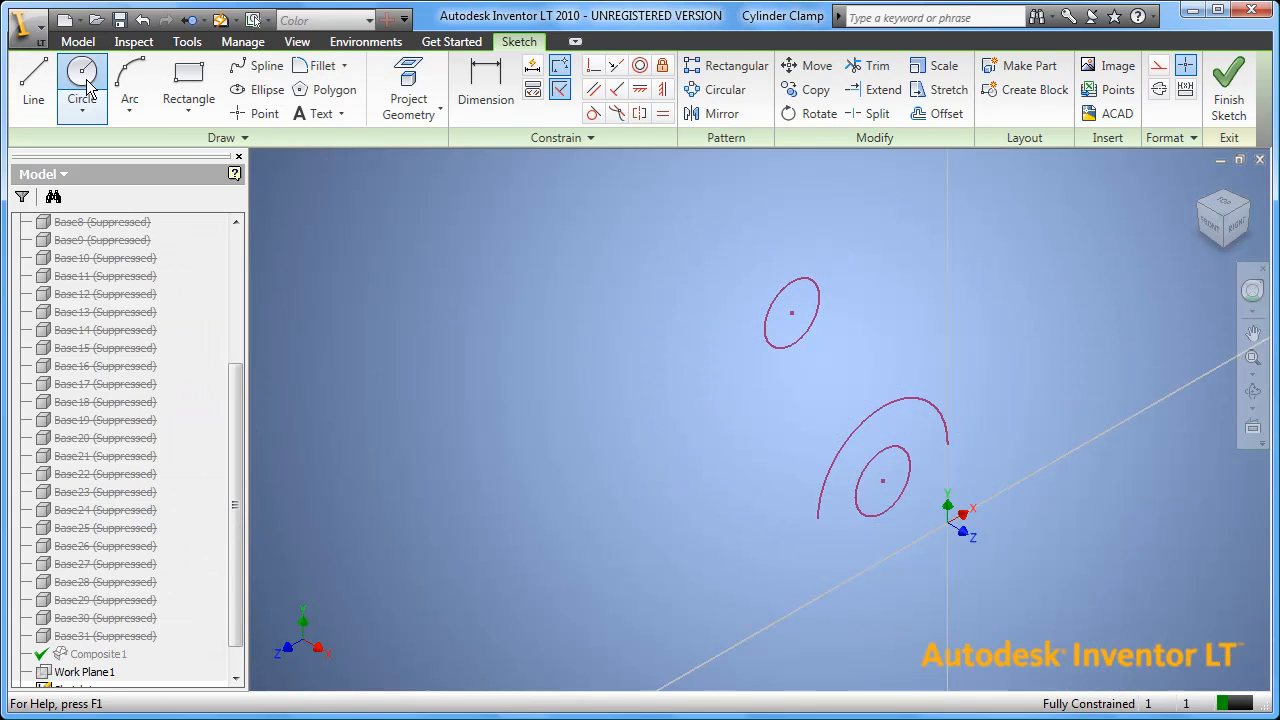
{"action": "left_click", "coordinate": [883, 481]}
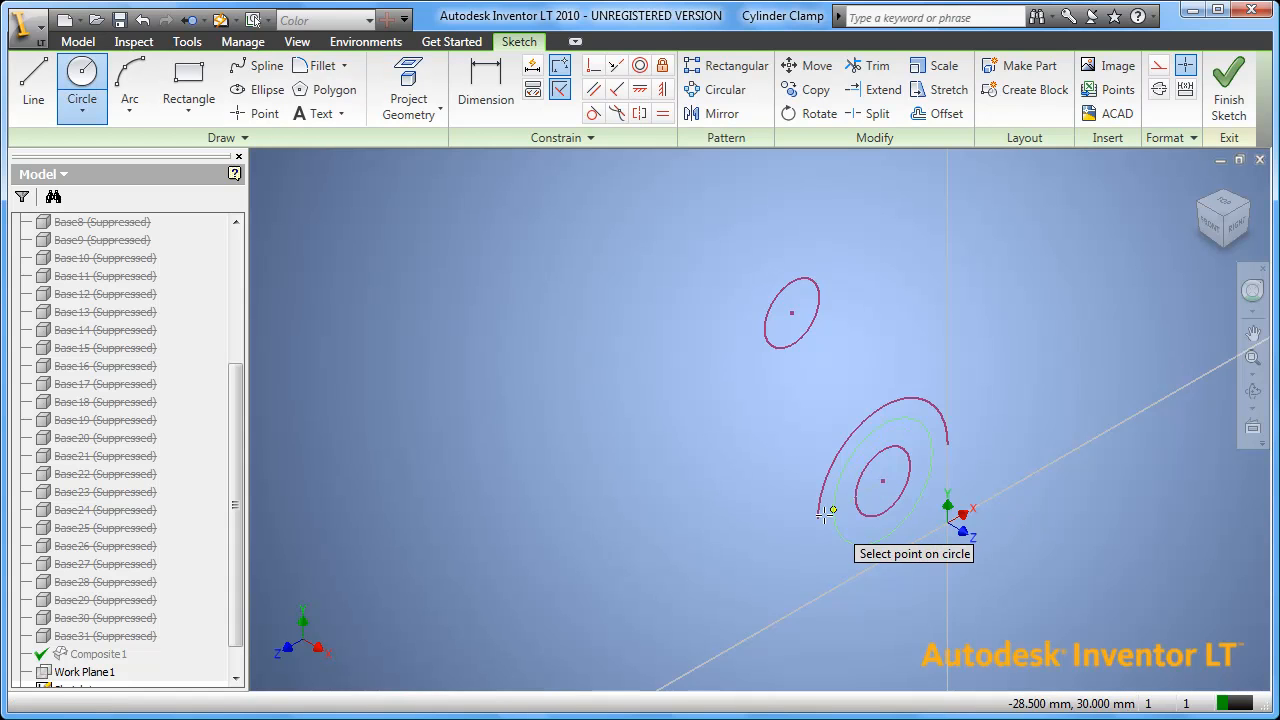
{"action": "left_click", "coordinate": [817, 519]}
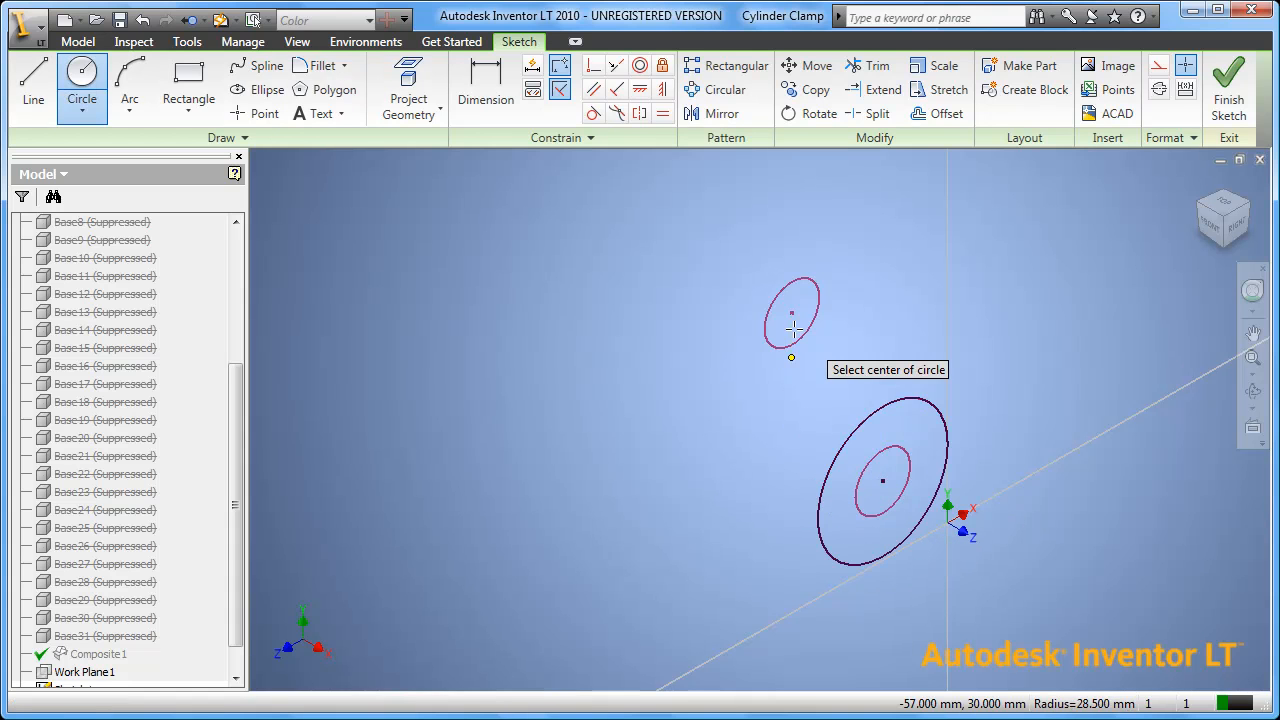
{"action": "left_click", "coordinate": [784, 318]}
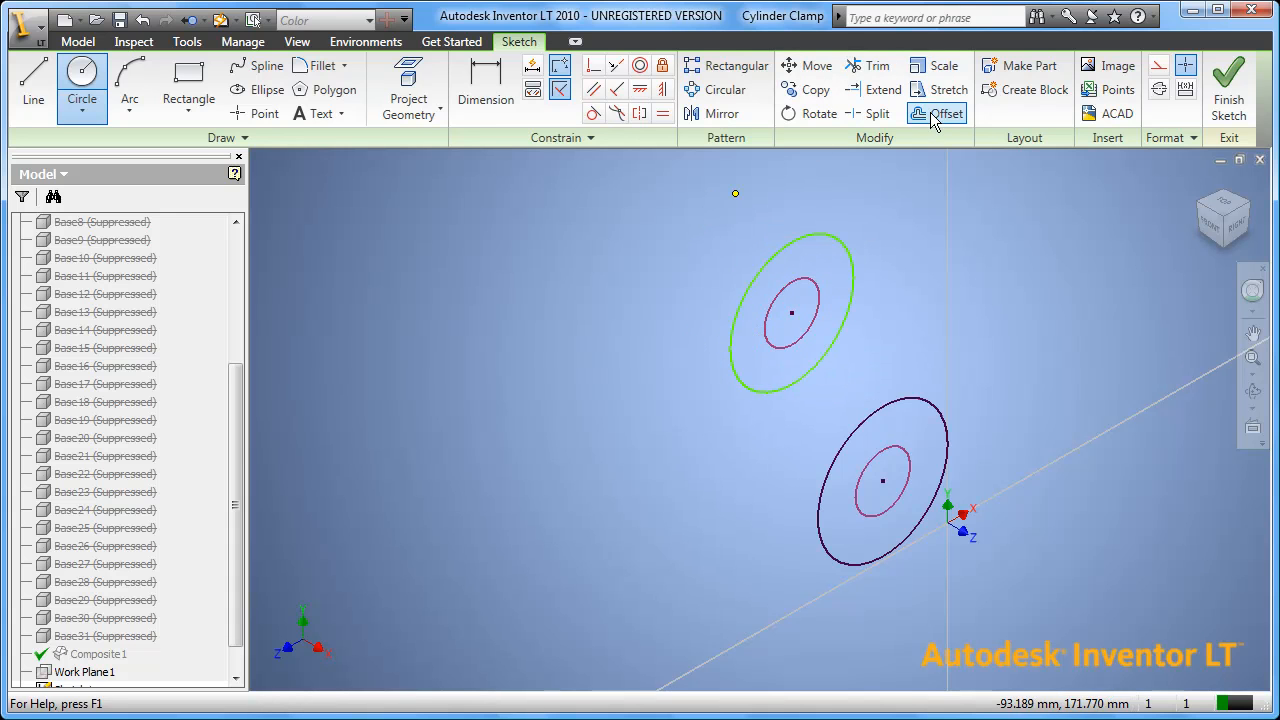
Step: Offset both projected pin circles outward, the upper one by about 2.7 mm
{"action": "left_click", "coordinate": [821, 290]}
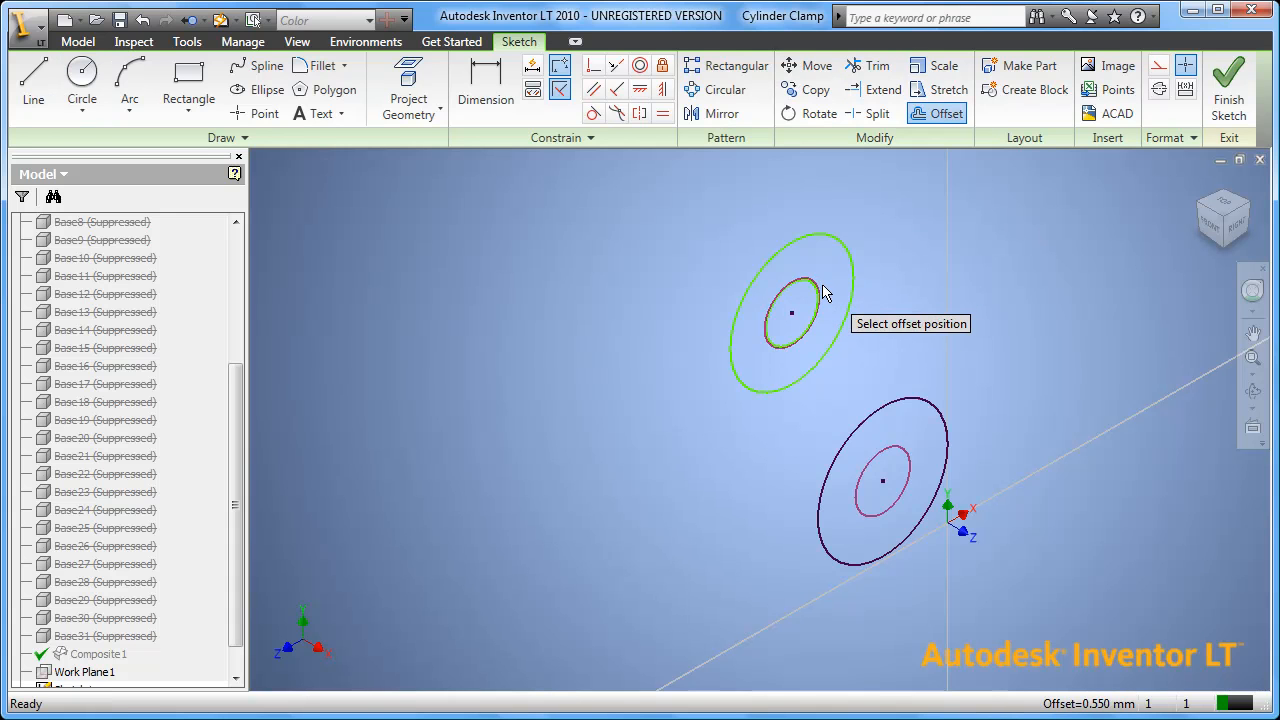
{"action": "left_click", "coordinate": [826, 292]}
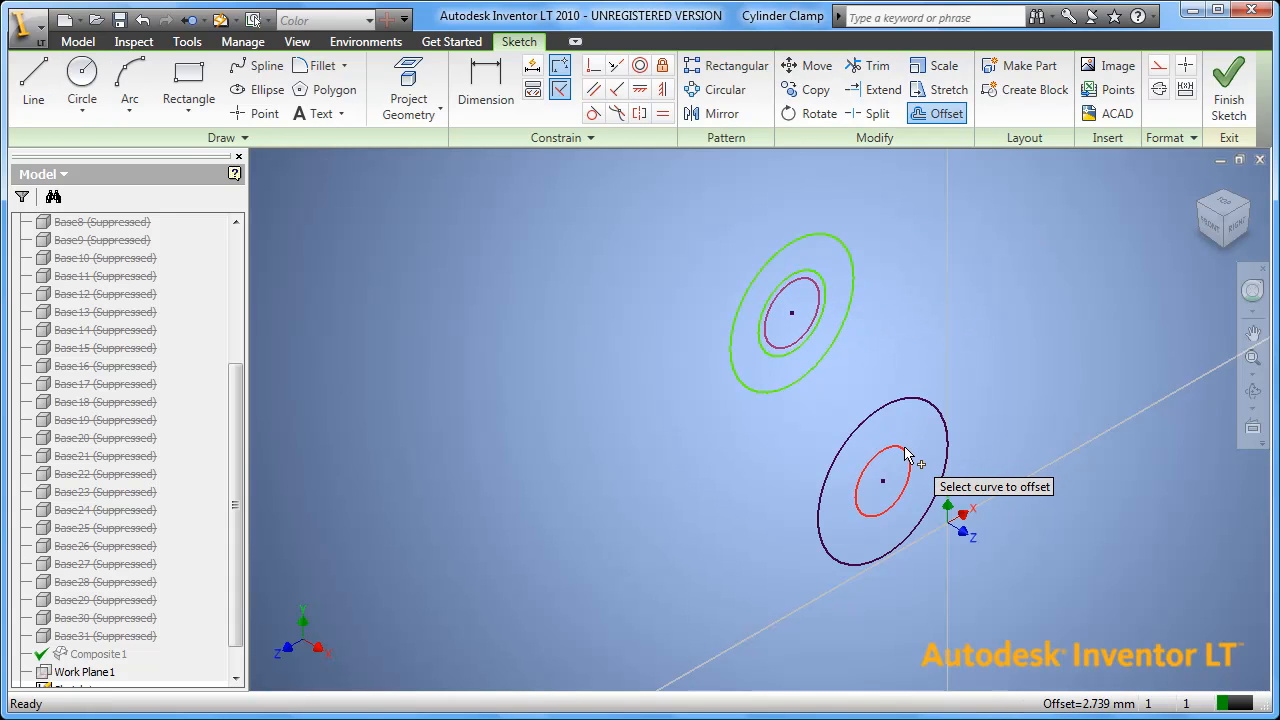
{"action": "left_click", "coordinate": [906, 456]}
{"action": "left_click", "coordinate": [910, 452]}
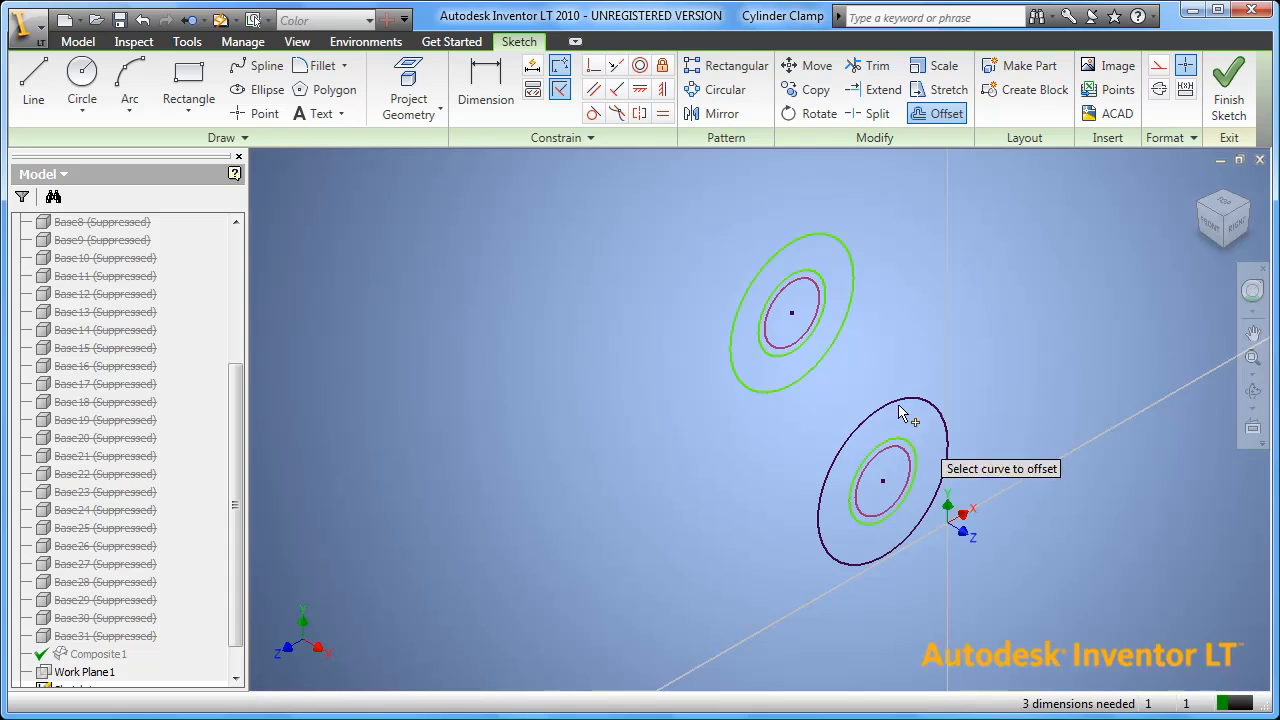
Step: Apply equal constraints between the two offset circles and between the two large outer circles
{"action": "left_click", "coordinate": [667, 117]}
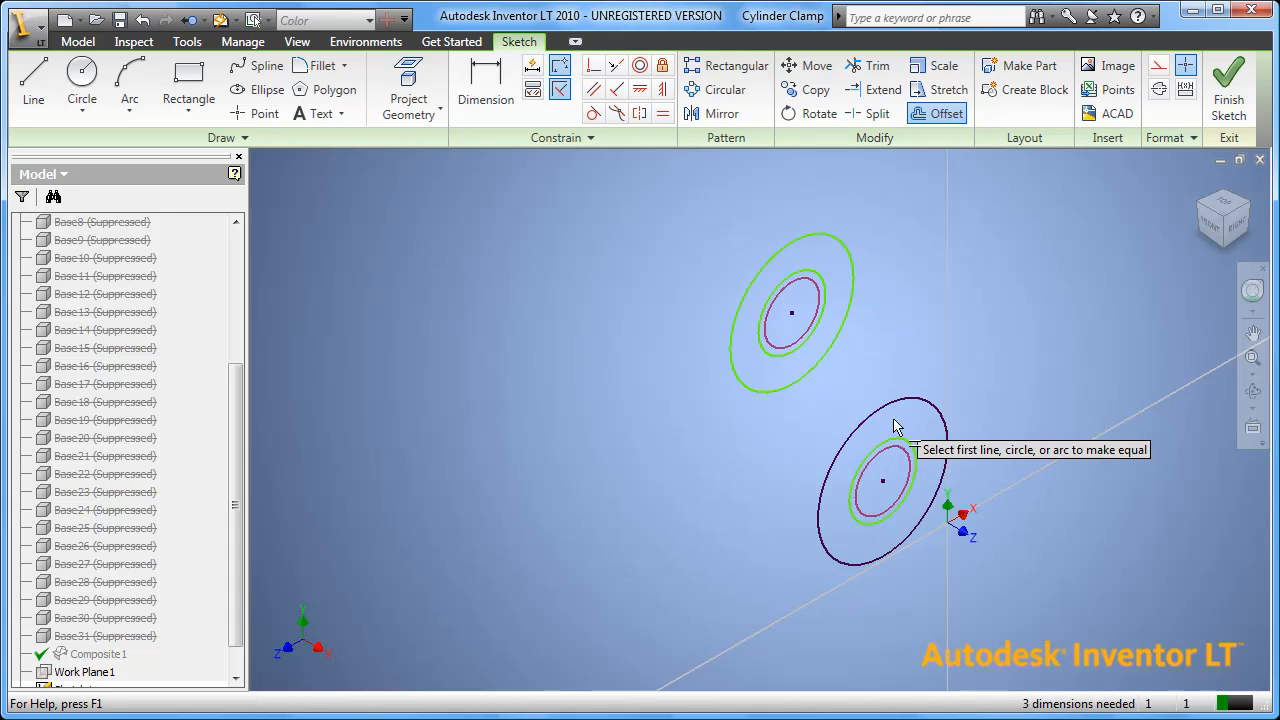
{"action": "left_click", "coordinate": [907, 450]}
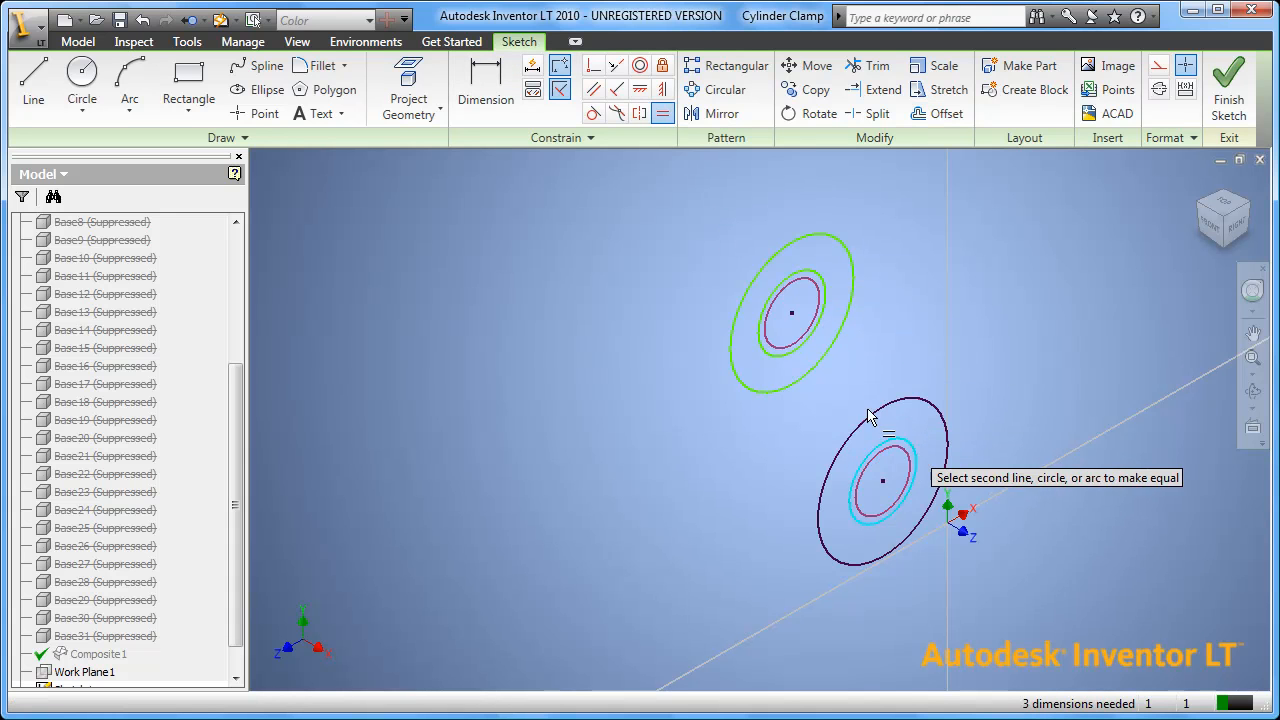
{"action": "left_click", "coordinate": [831, 360]}
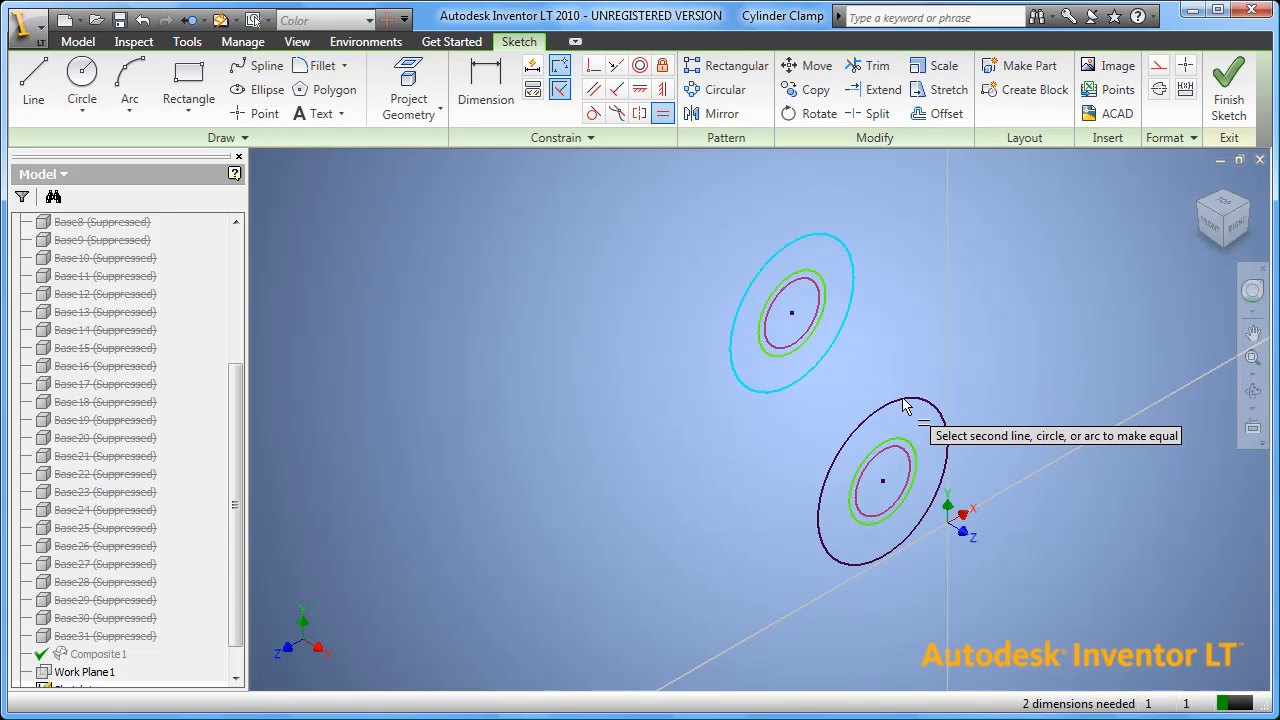
{"action": "left_click", "coordinate": [905, 403]}
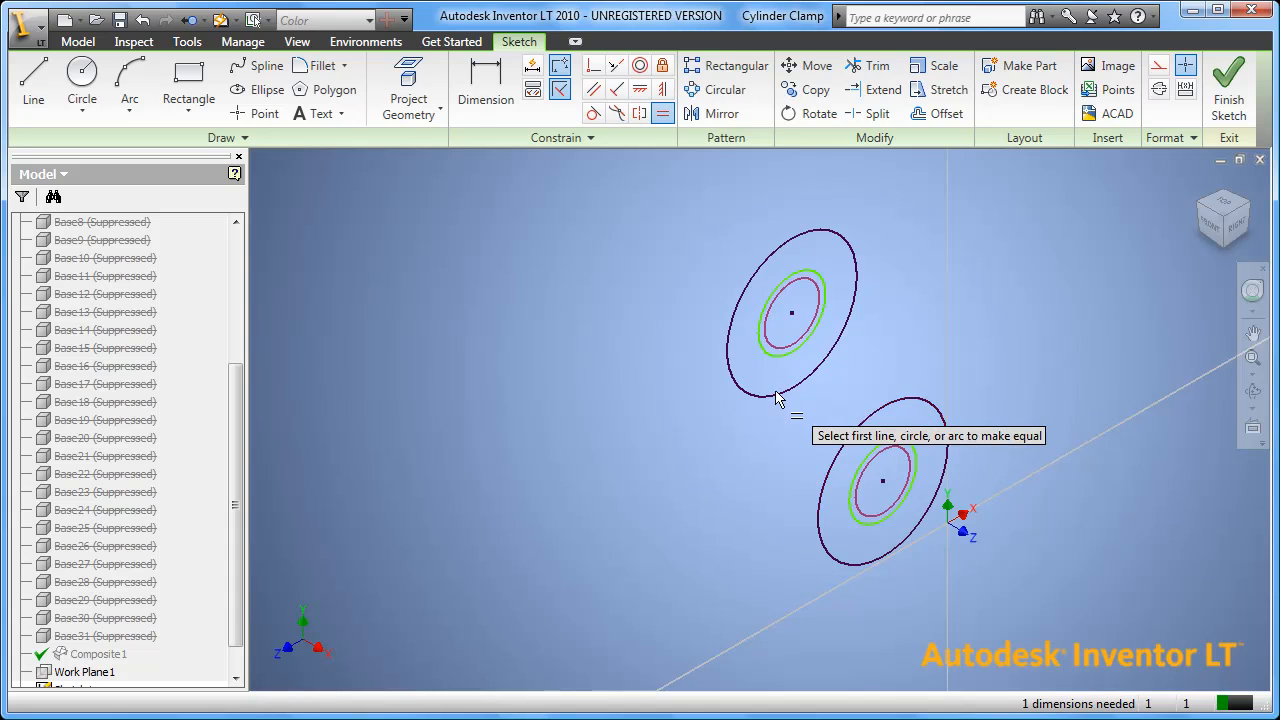
Step: Dimension the gap between the upper pin circle and its offset circle at 1 mm
{"action": "left_click", "coordinate": [500, 92]}
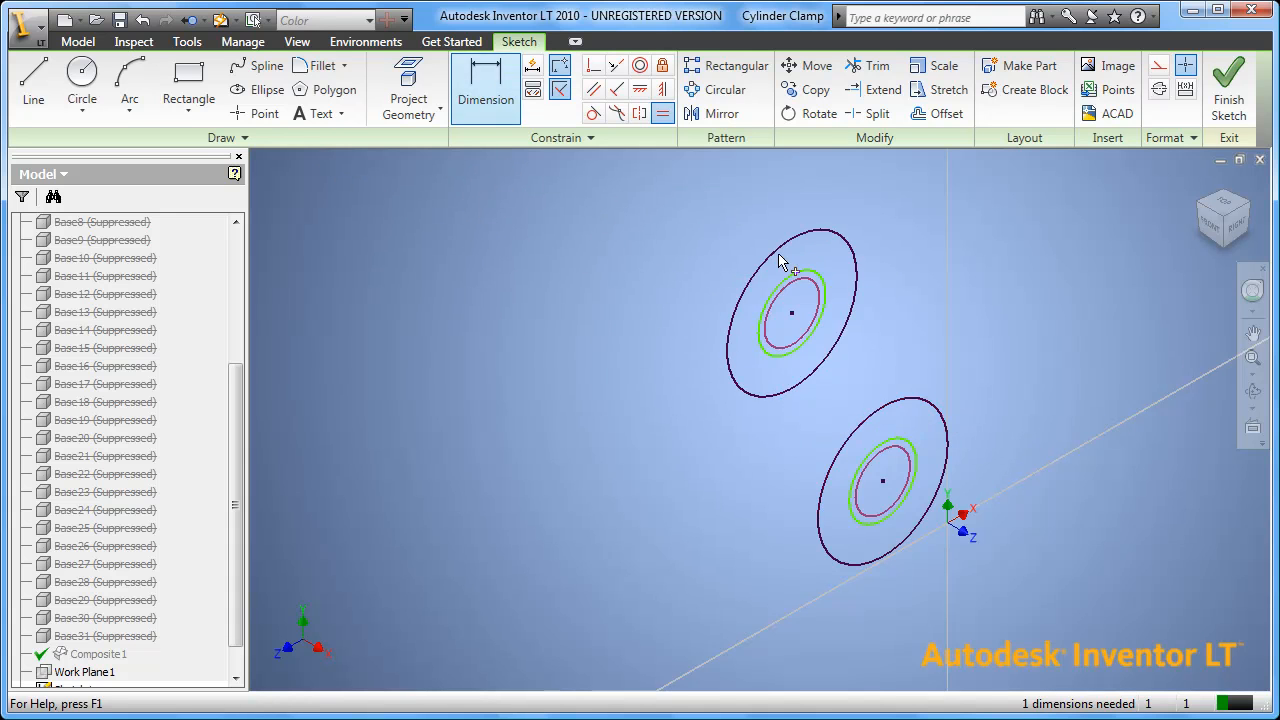
{"action": "left_click", "coordinate": [820, 287]}
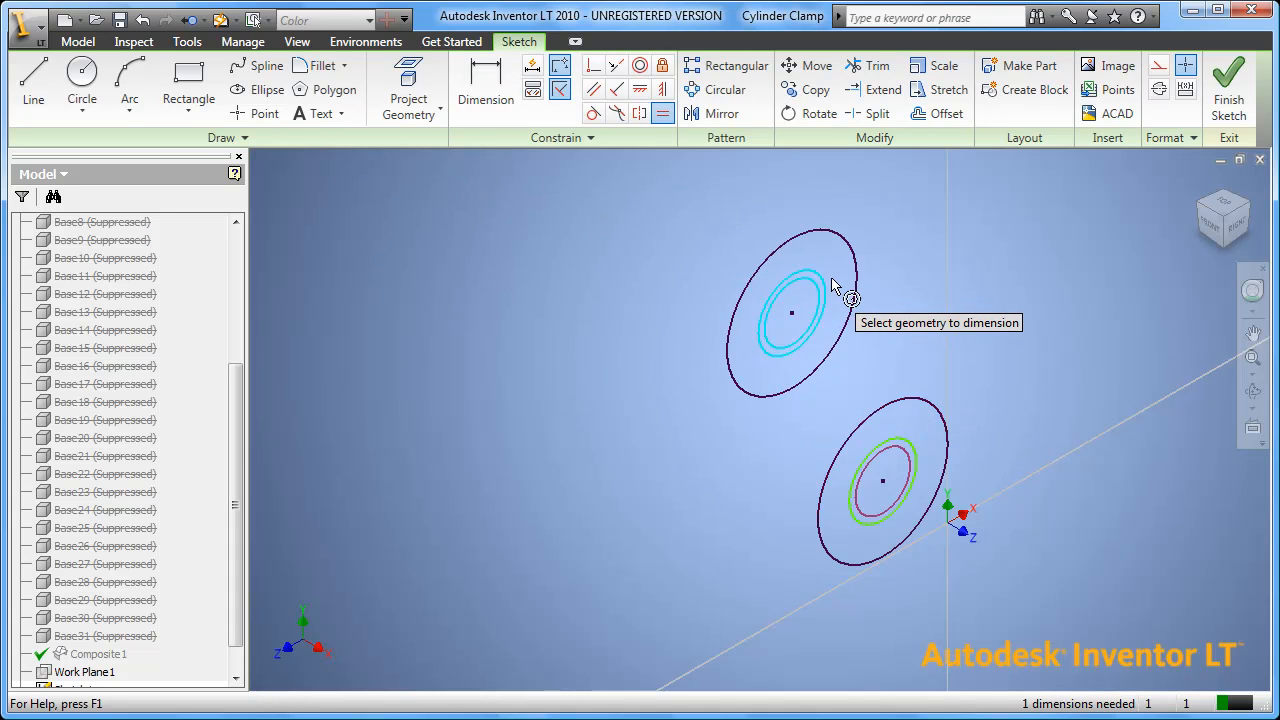
{"action": "left_click", "coordinate": [880, 230]}
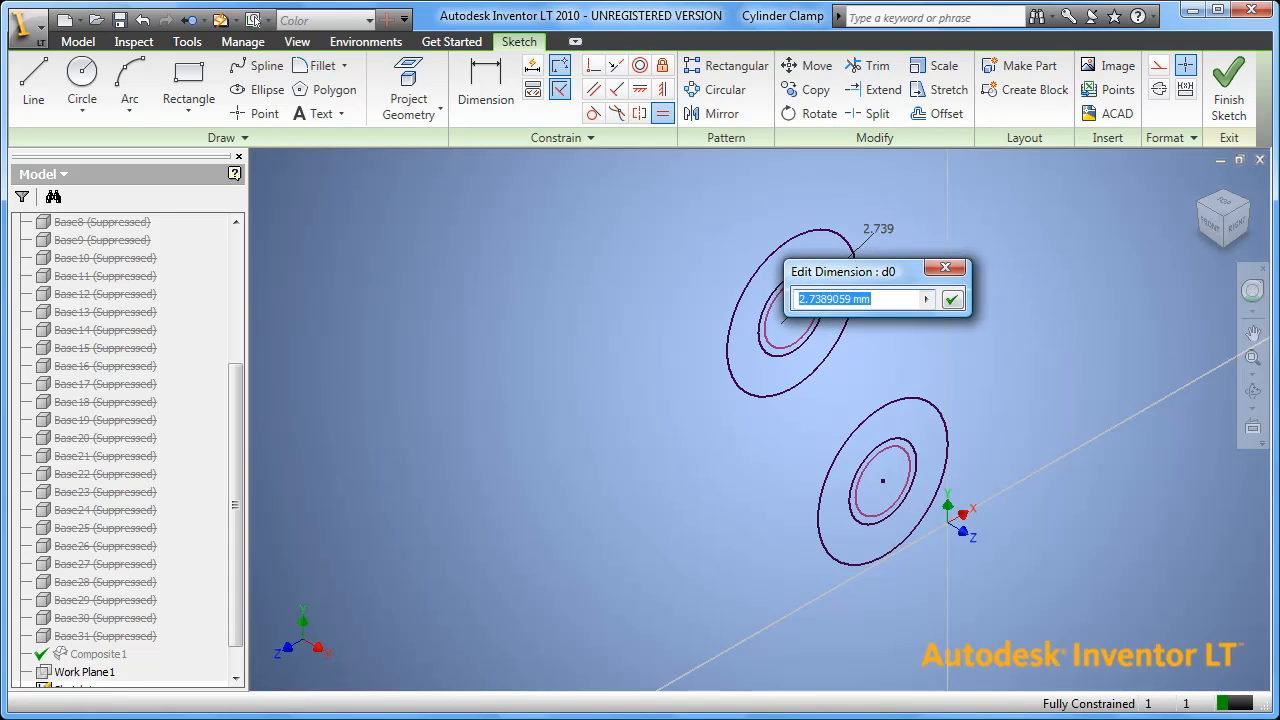
{"action": "type", "text": "1"}
{"action": "key", "text": "Return"}
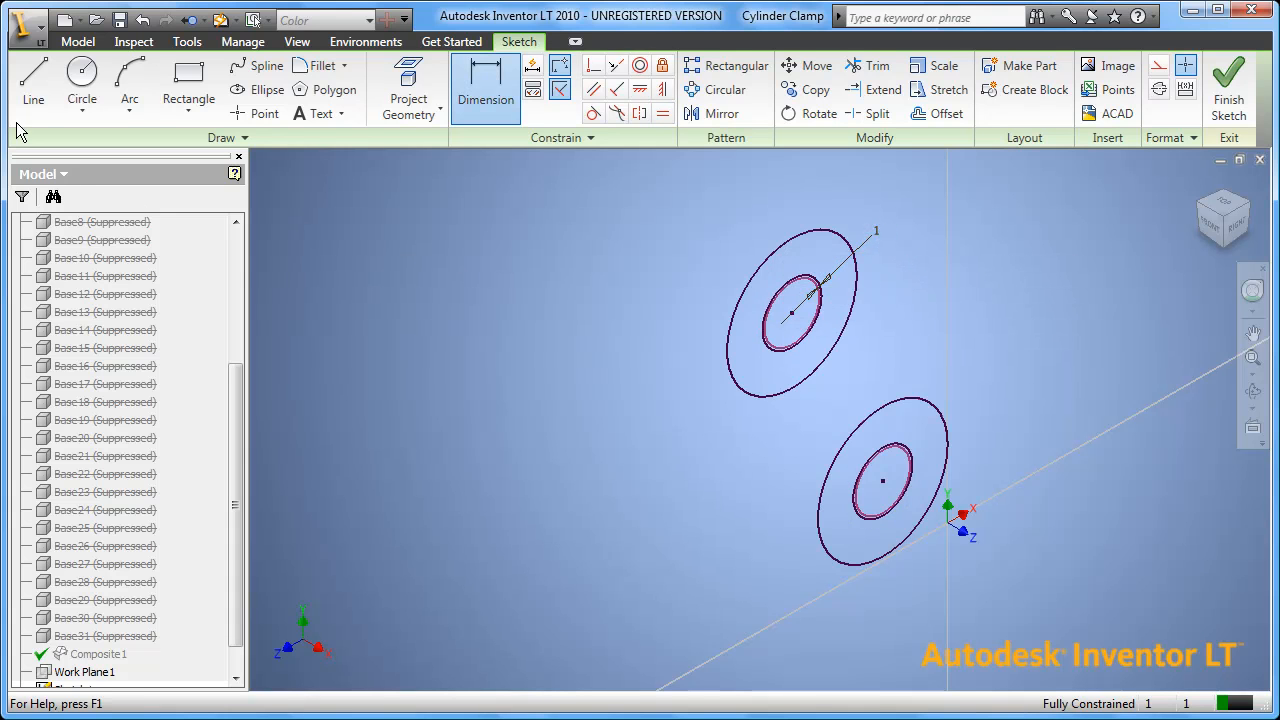
Step: Draw two straight lines tangent to the large outer circles, one along each side of the link, and finish the sketch
{"action": "left_click", "coordinate": [33, 80]}
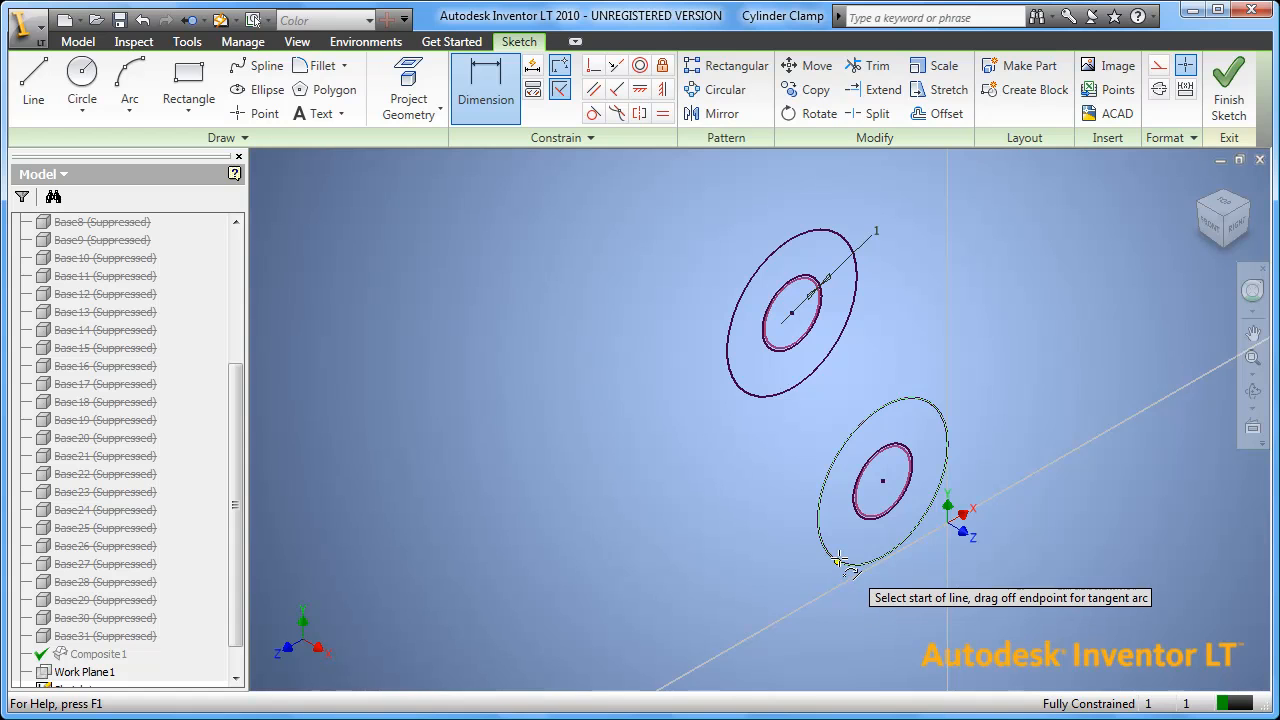
{"action": "left_click_drag", "start_coordinate": [830, 545], "coordinate": [735, 376]}
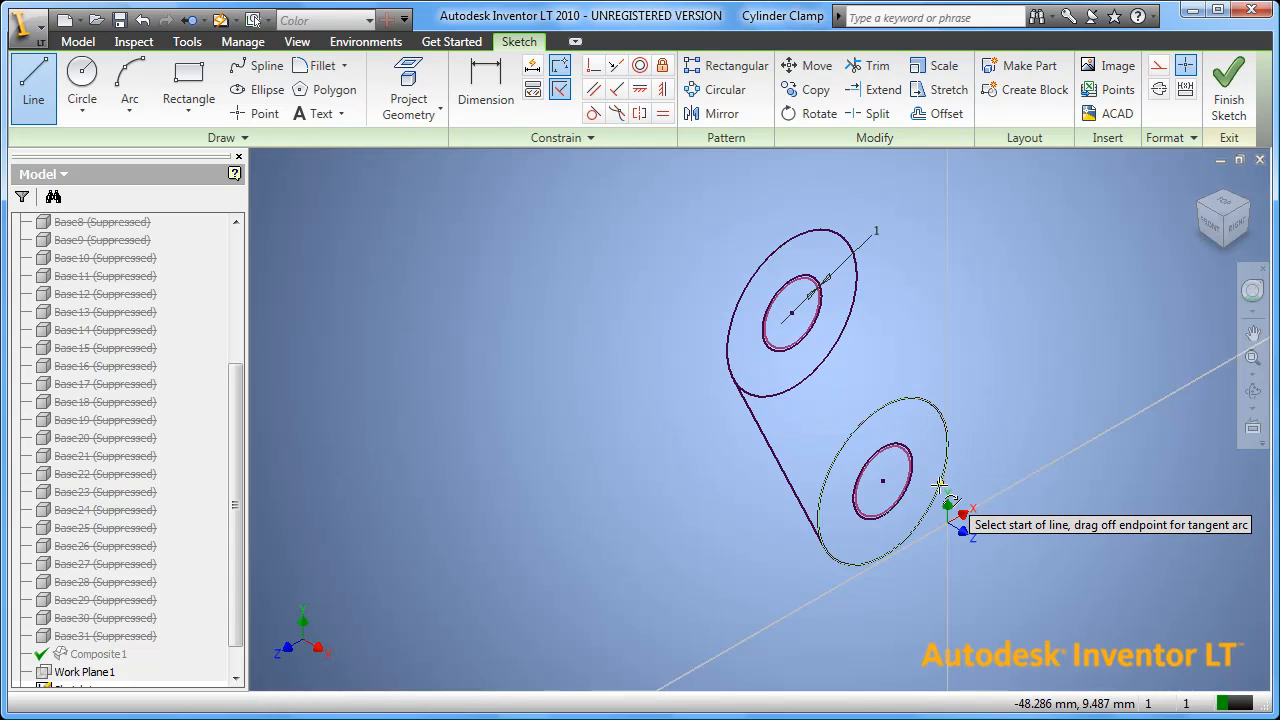
{"action": "left_click_drag", "start_coordinate": [945, 406], "coordinate": [850, 246]}
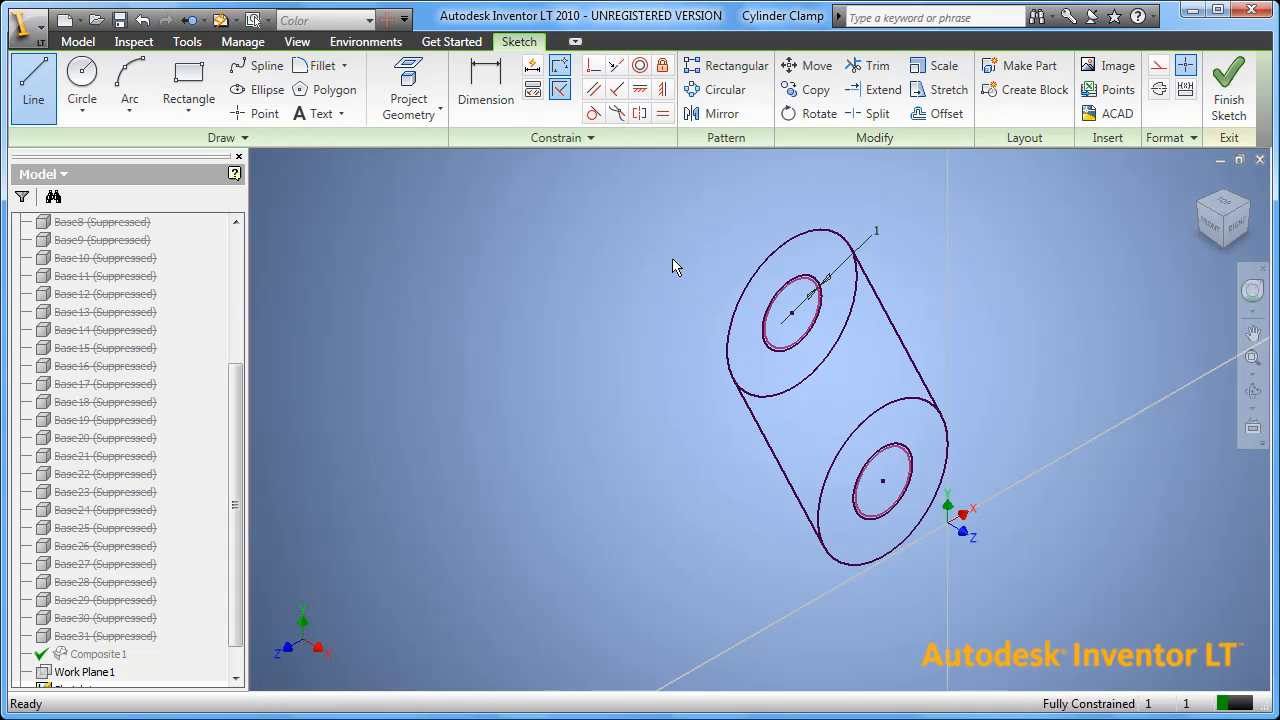
{"action": "key", "text": "Escape"}
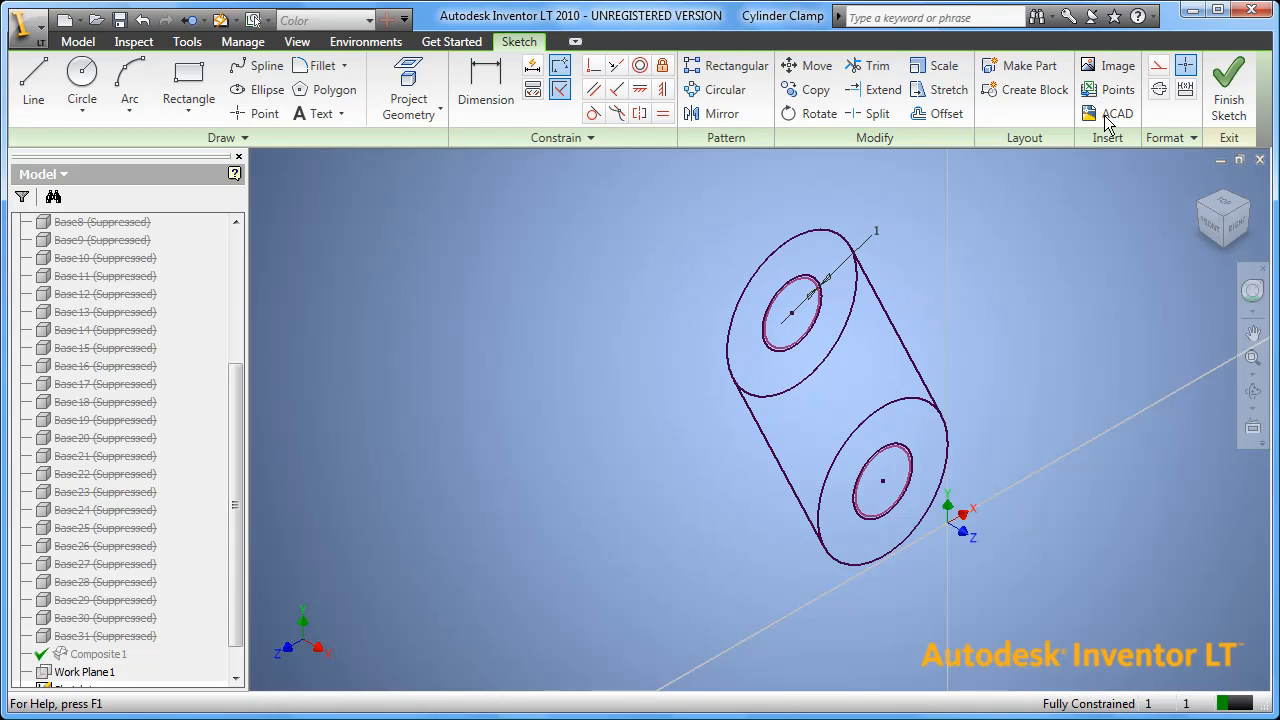
{"action": "left_click", "coordinate": [1222, 94]}
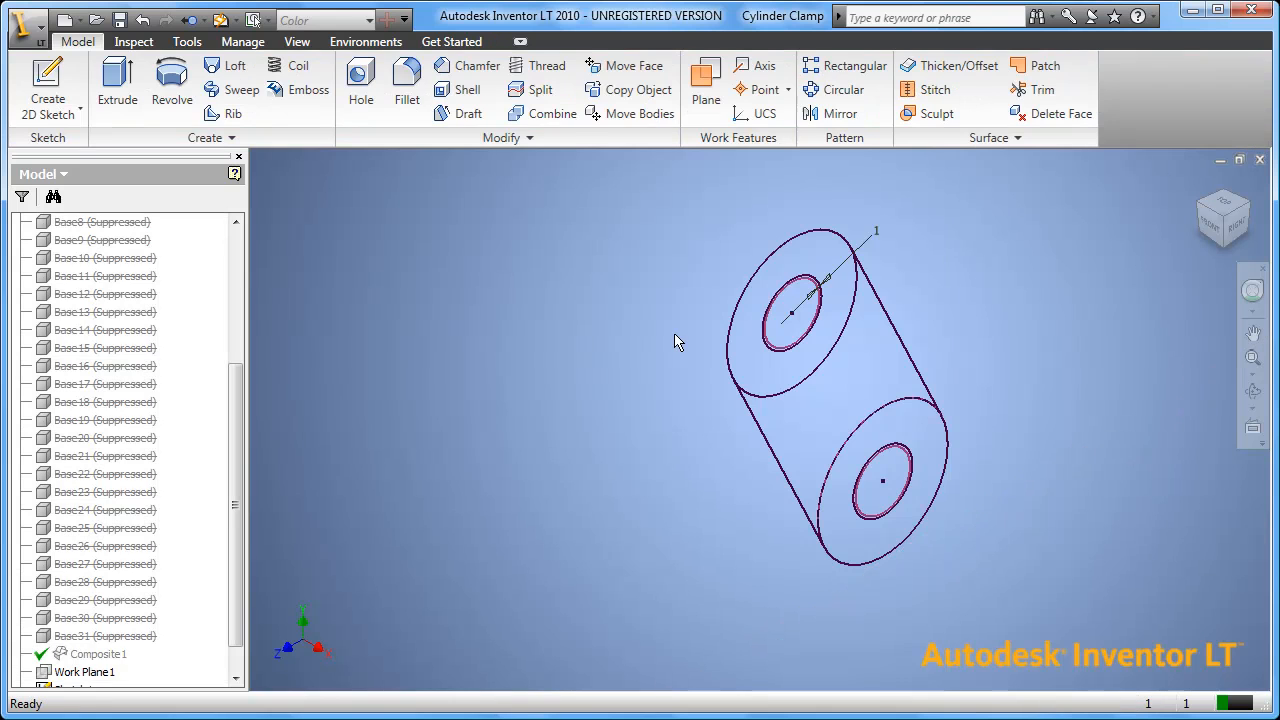
Step: Show Composite1 and extrude the full link profile symmetrically by the measured distance between the base's two lug faces, minus 20
{"action": "right_click", "coordinate": [98, 654]}
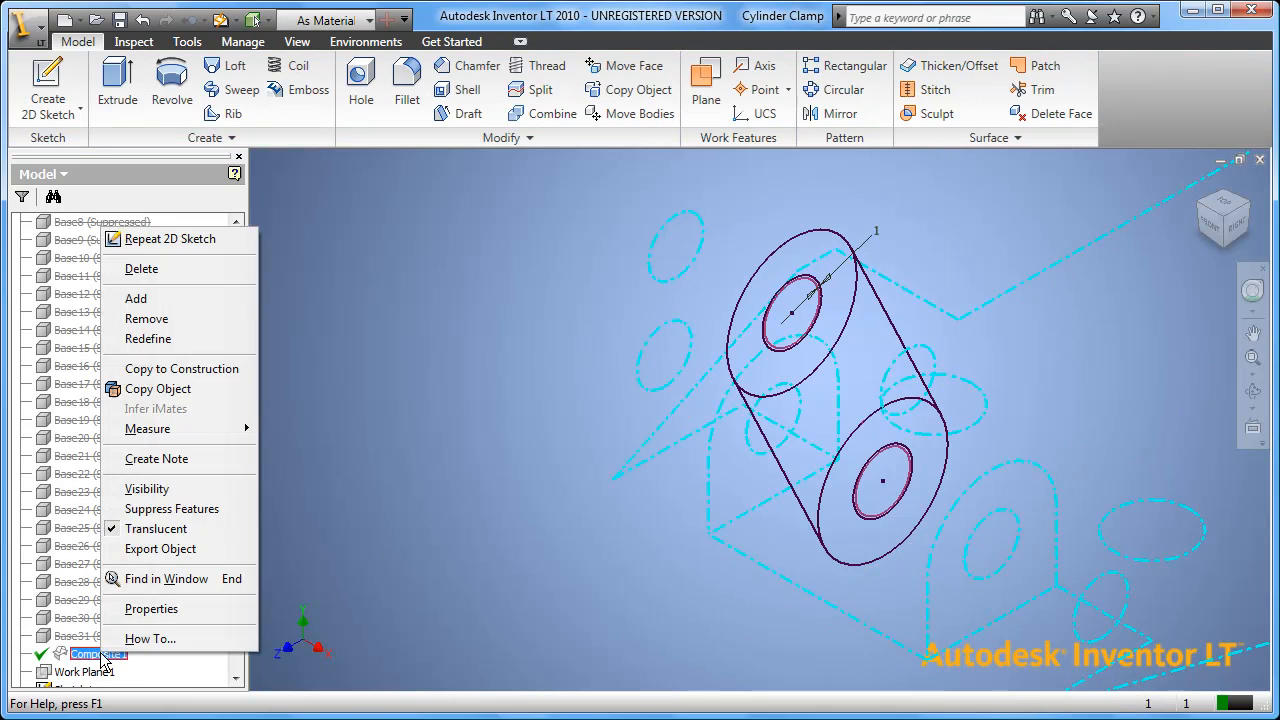
{"action": "left_click", "coordinate": [165, 489]}
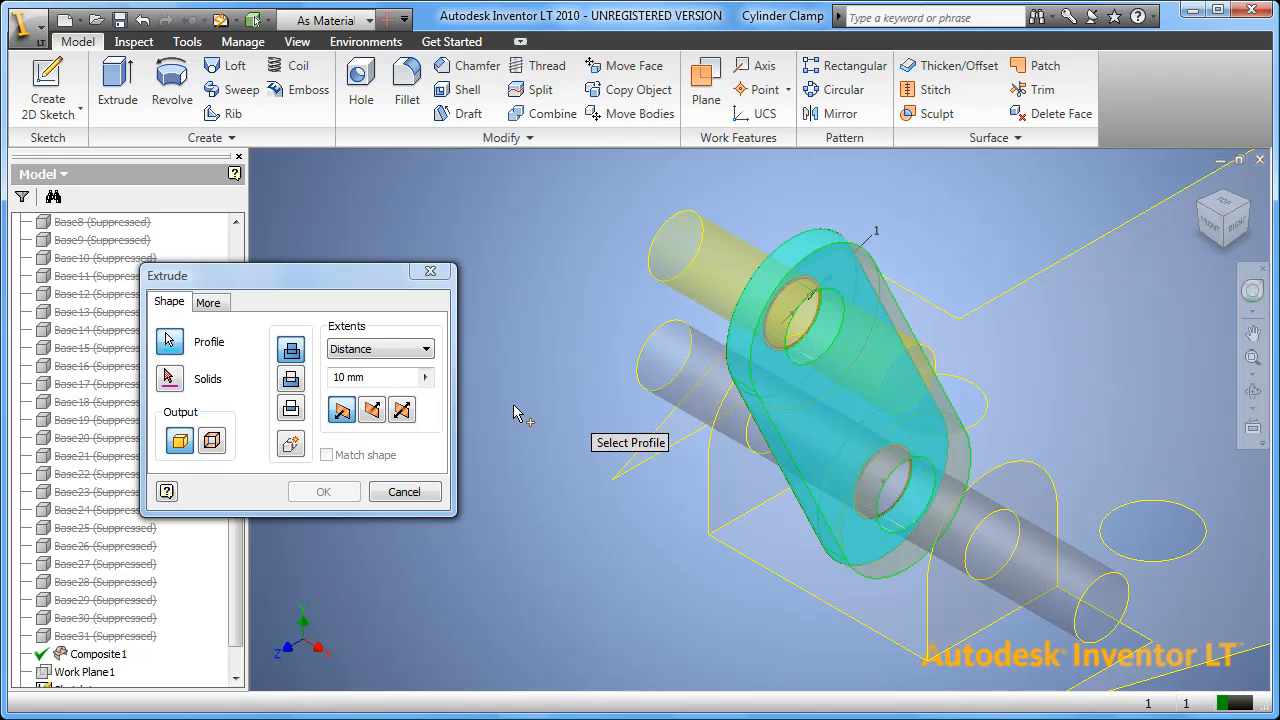
{"action": "left_click", "coordinate": [402, 412]}
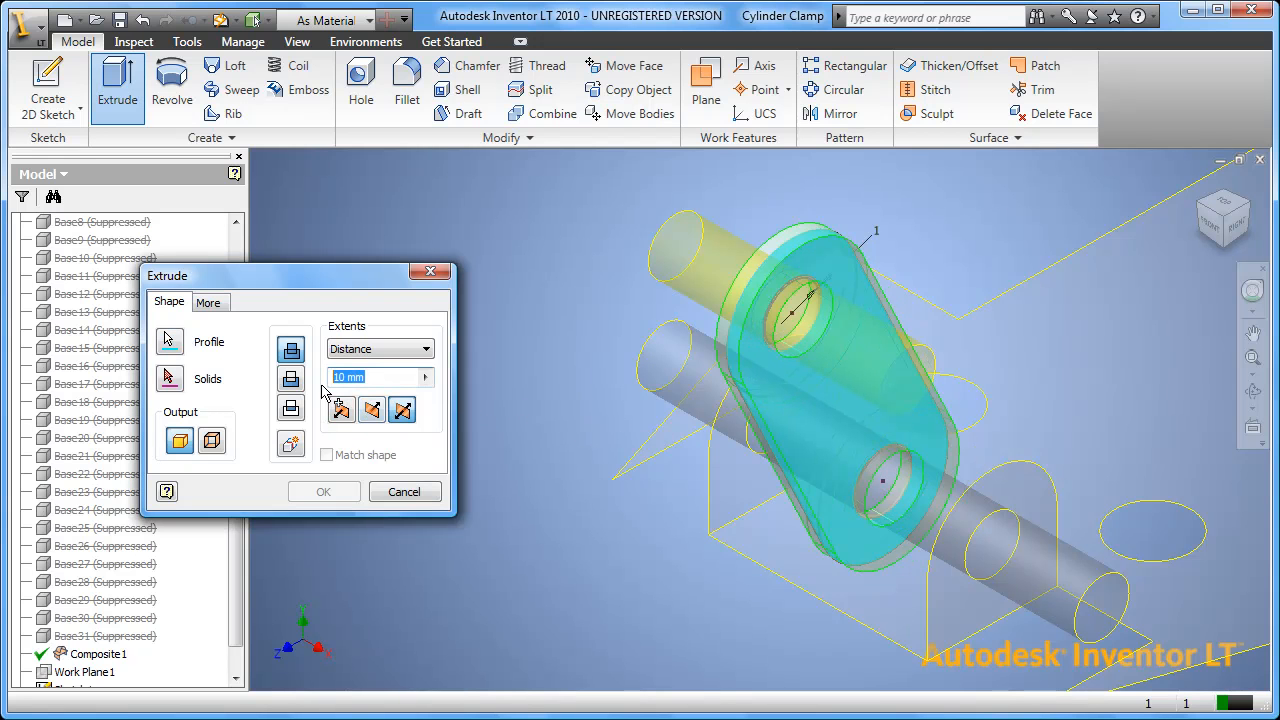
{"action": "left_click", "coordinate": [425, 377]}
{"action": "left_click", "coordinate": [450, 370]}
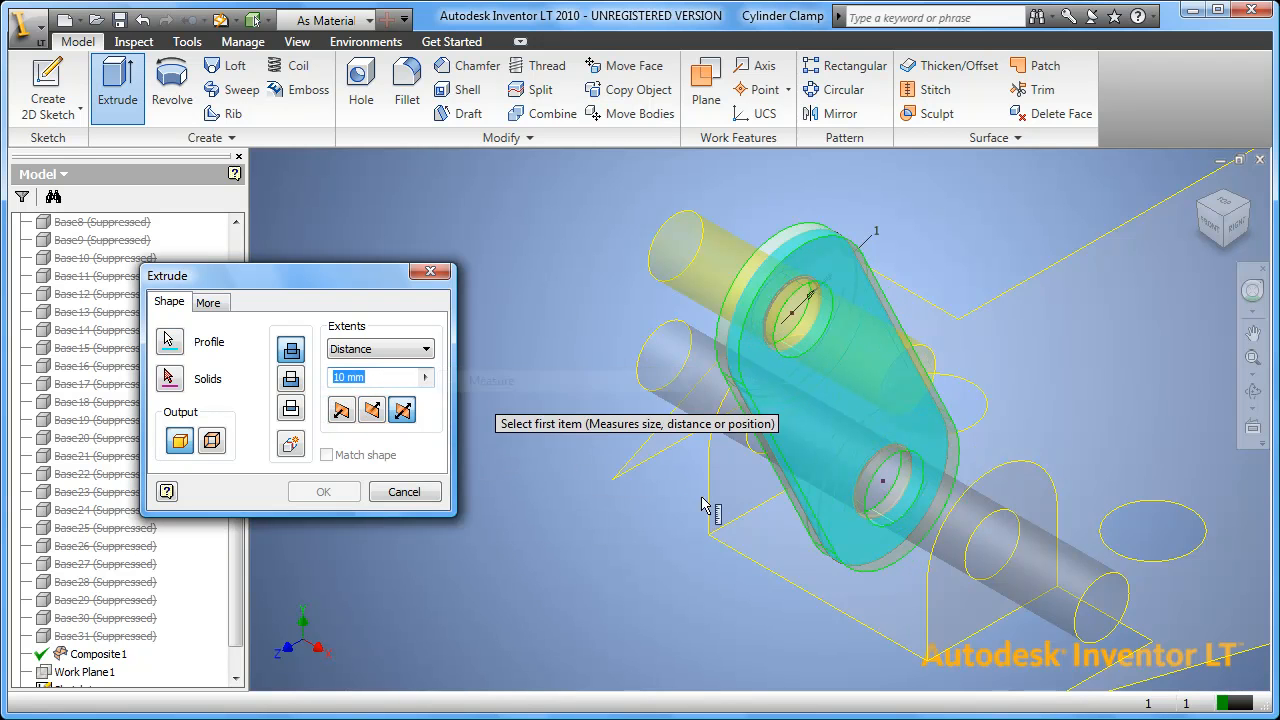
{"action": "left_click", "coordinate": [745, 502]}
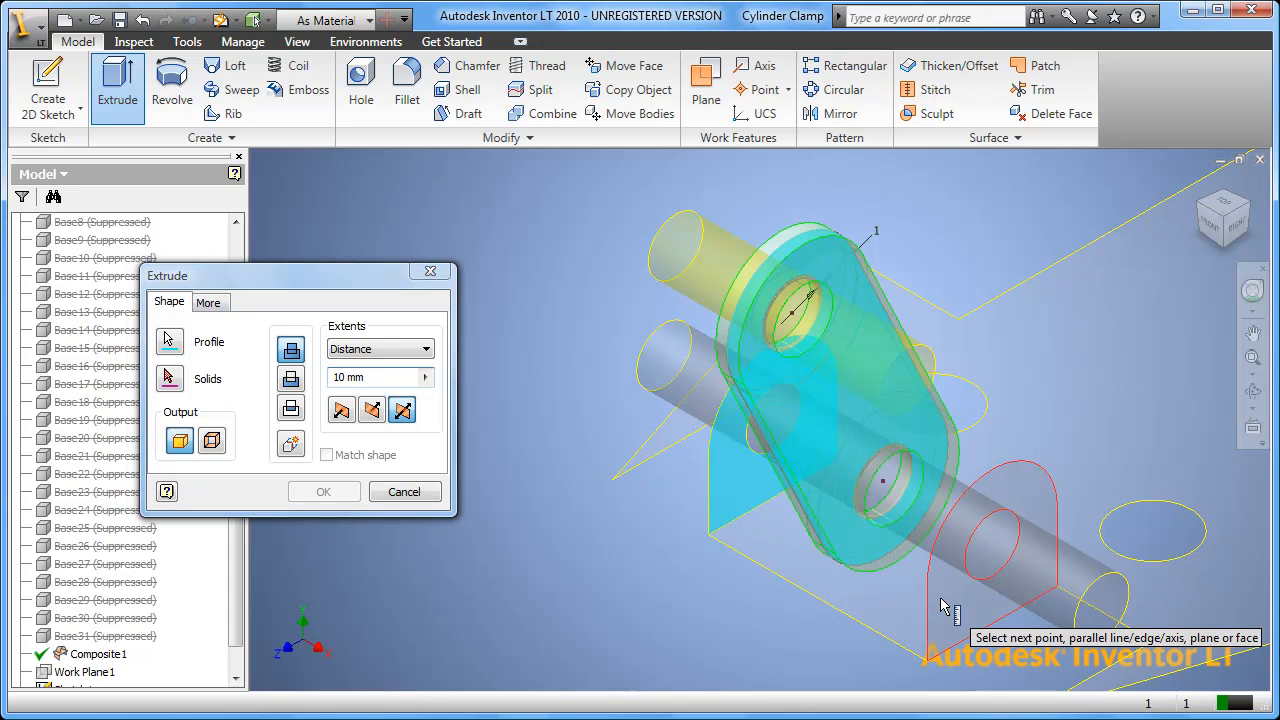
{"action": "left_click", "coordinate": [942, 605]}
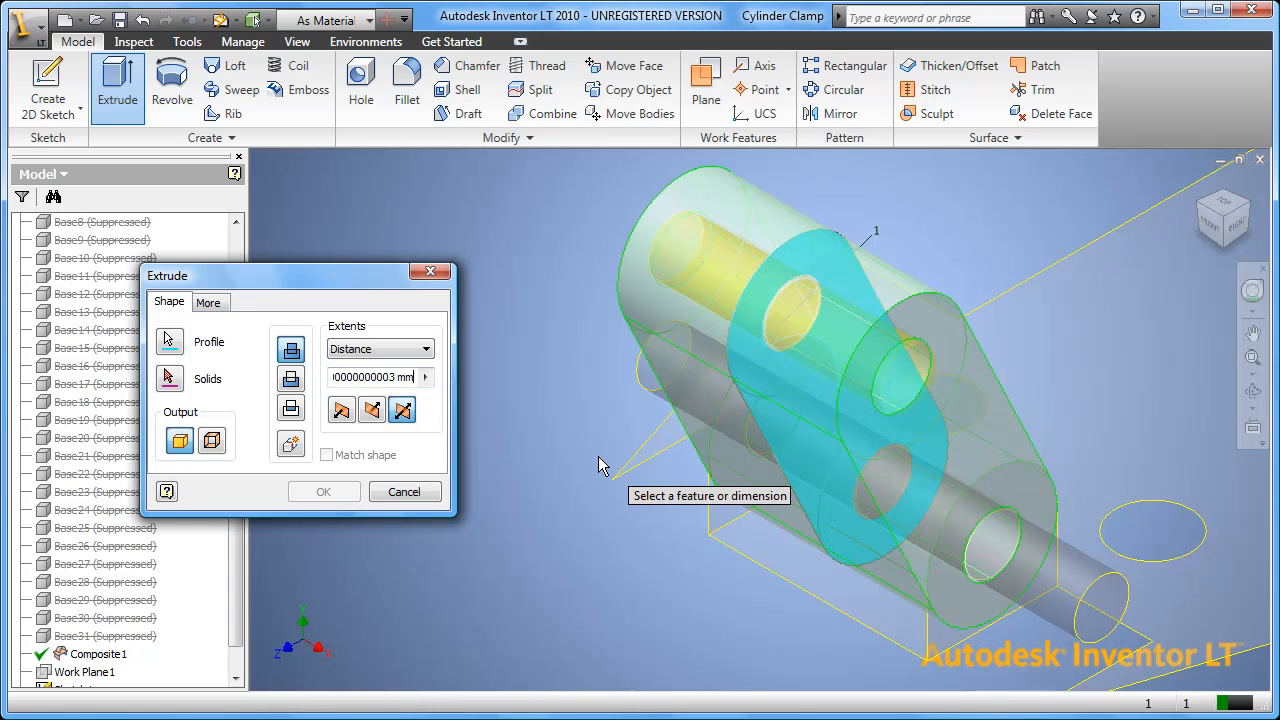
{"action": "type", "text": "-20"}
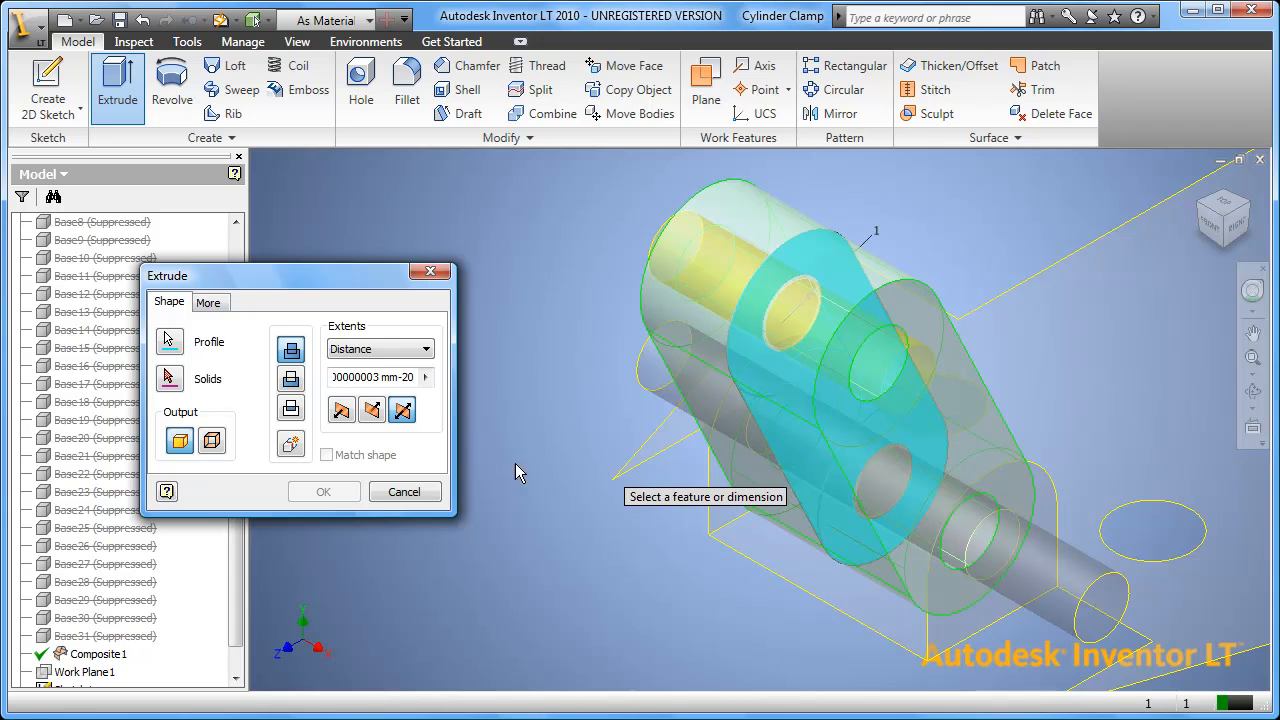
{"action": "left_click", "coordinate": [337, 494]}
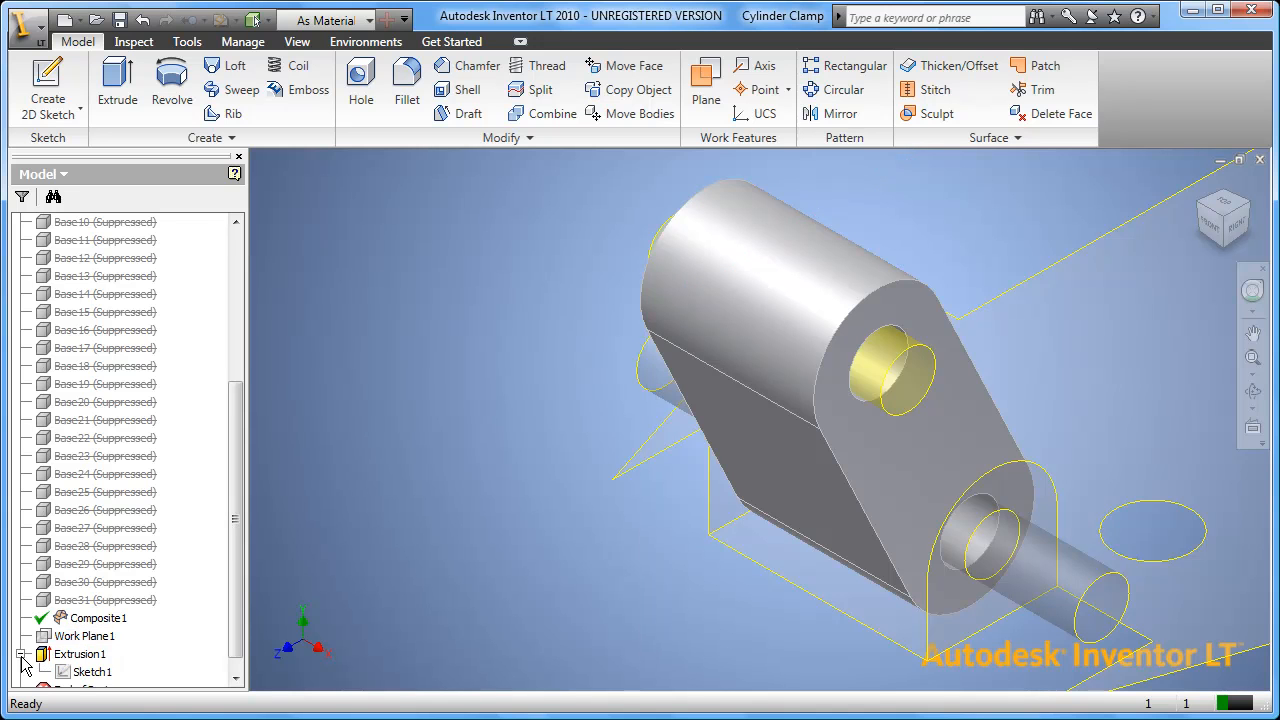
Step: Share Sketch1 and cut its upper link region symmetrically, using the same measured distance minus 40, to form the clevis slot
{"action": "right_click", "coordinate": [90, 672]}
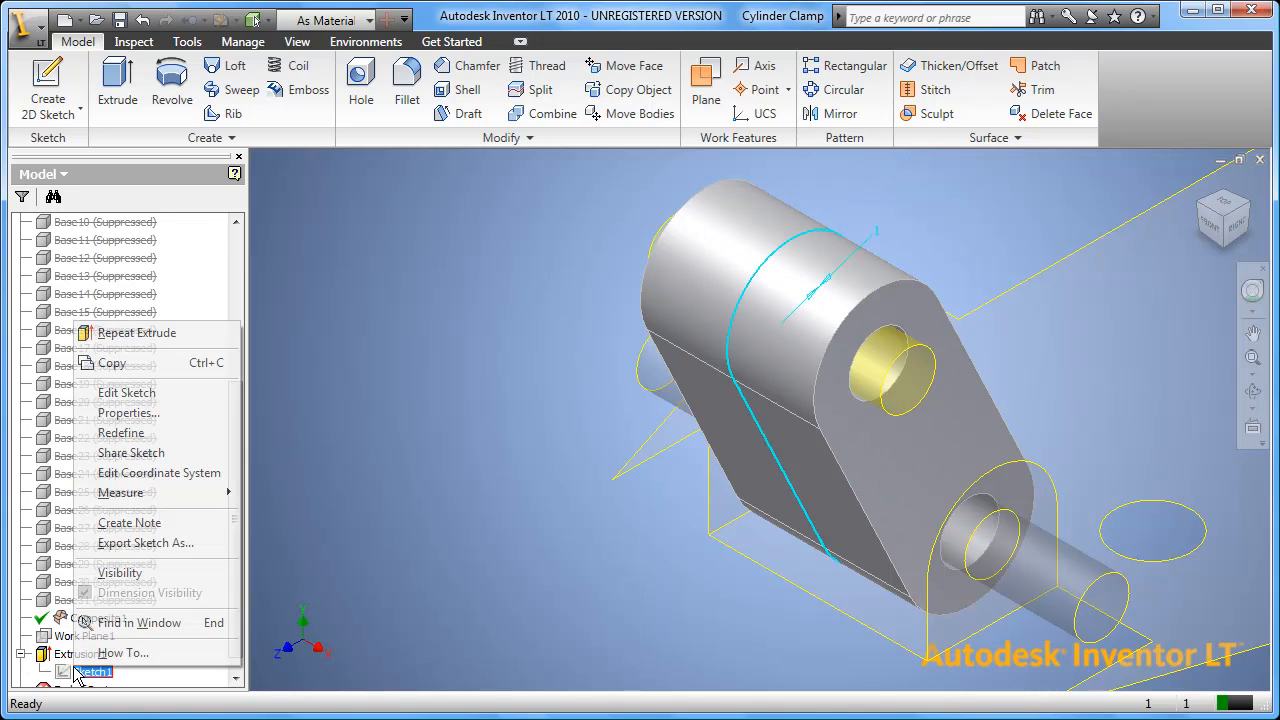
{"action": "left_click", "coordinate": [125, 456]}
{"action": "left_click", "coordinate": [131, 74]}
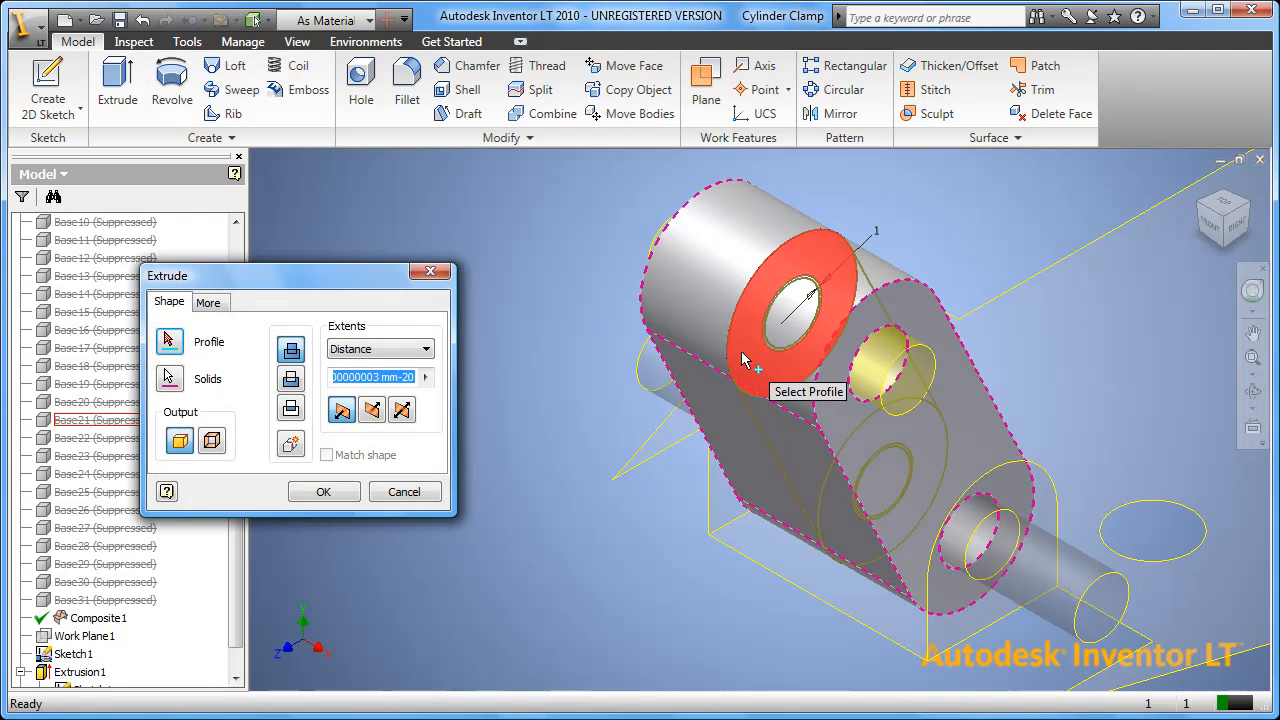
{"action": "left_click", "coordinate": [783, 428]}
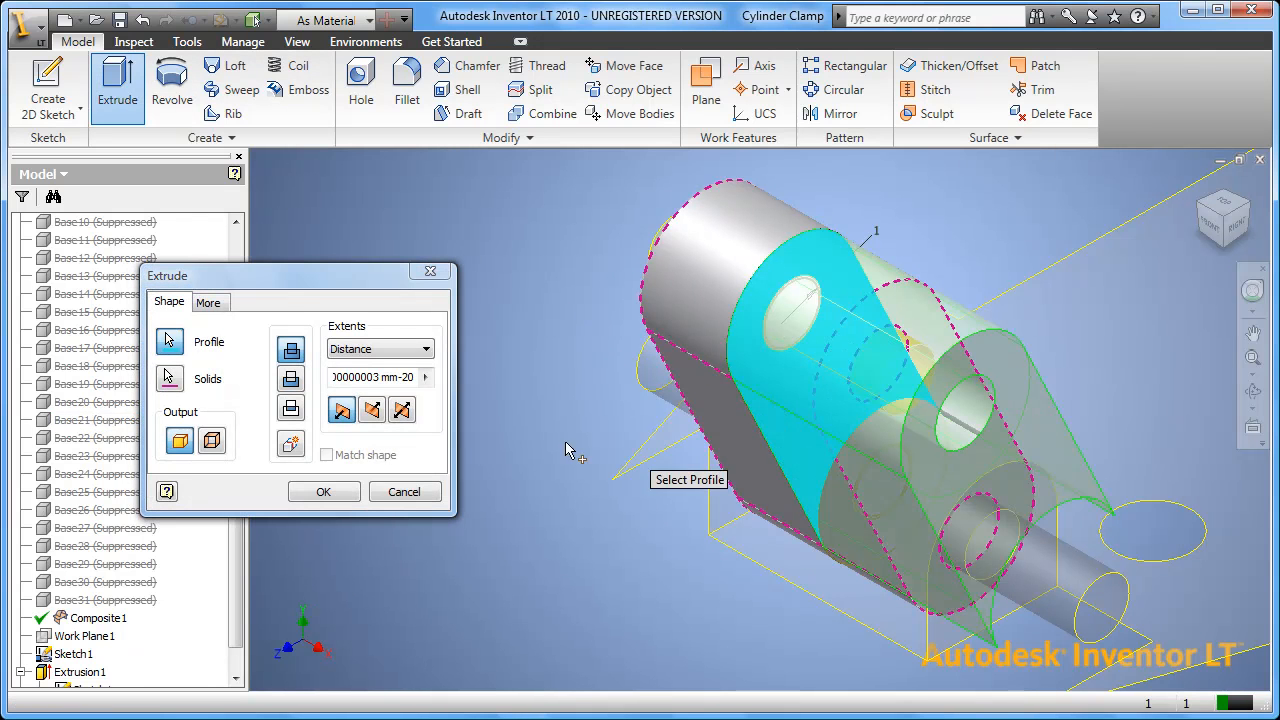
{"action": "left_click", "coordinate": [401, 412]}
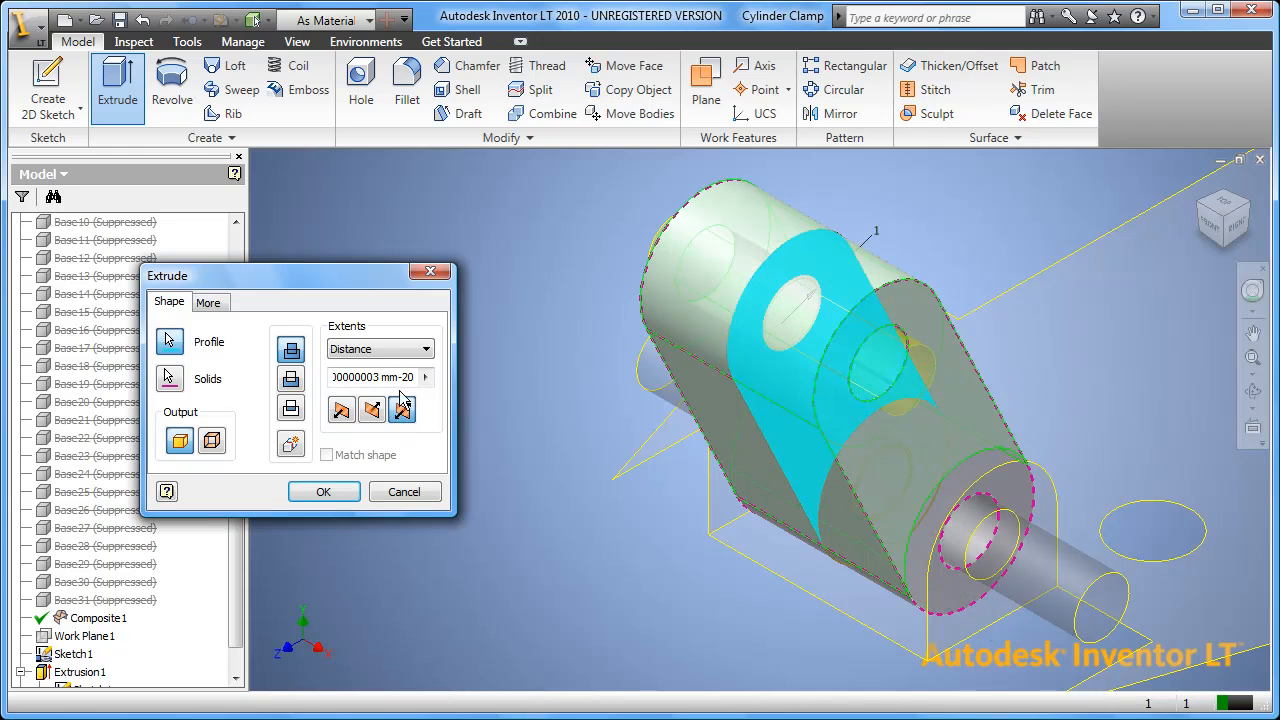
{"action": "left_click", "coordinate": [291, 380]}
{"action": "left_click", "coordinate": [340, 380]}
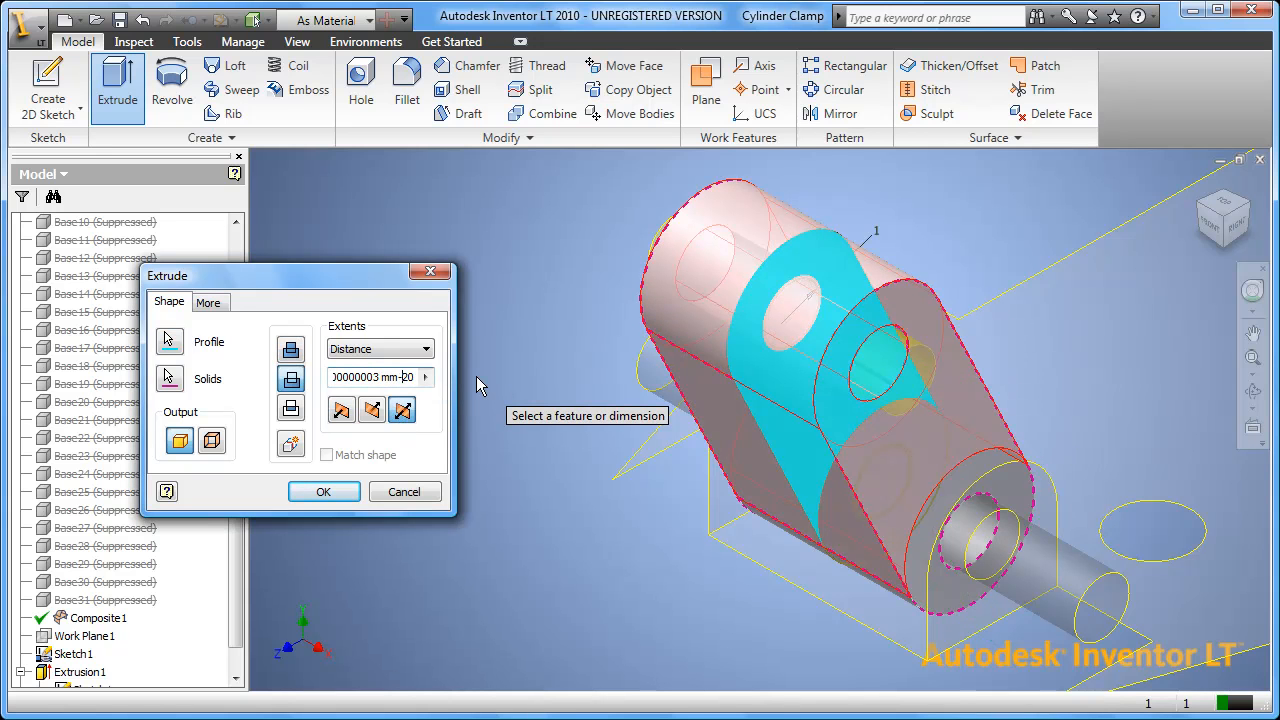
{"action": "key", "text": "Delete"}
{"action": "type", "text": "4"}
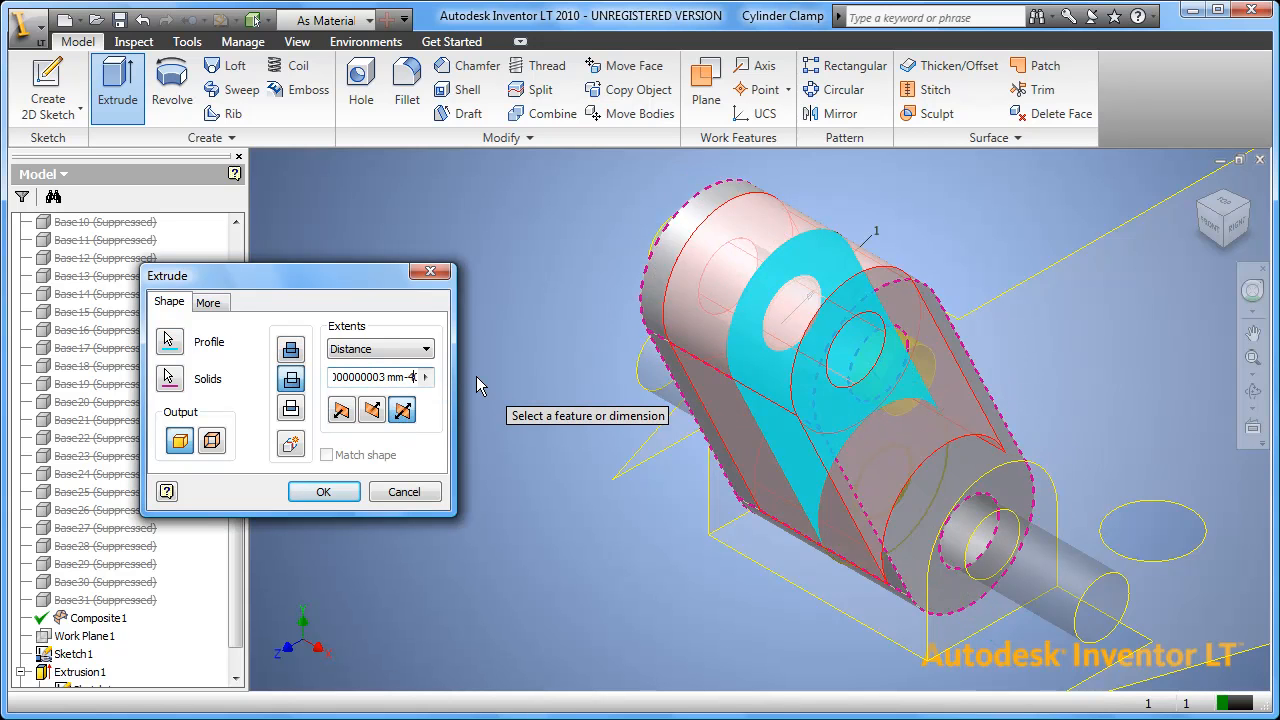
{"action": "left_click", "coordinate": [335, 493]}
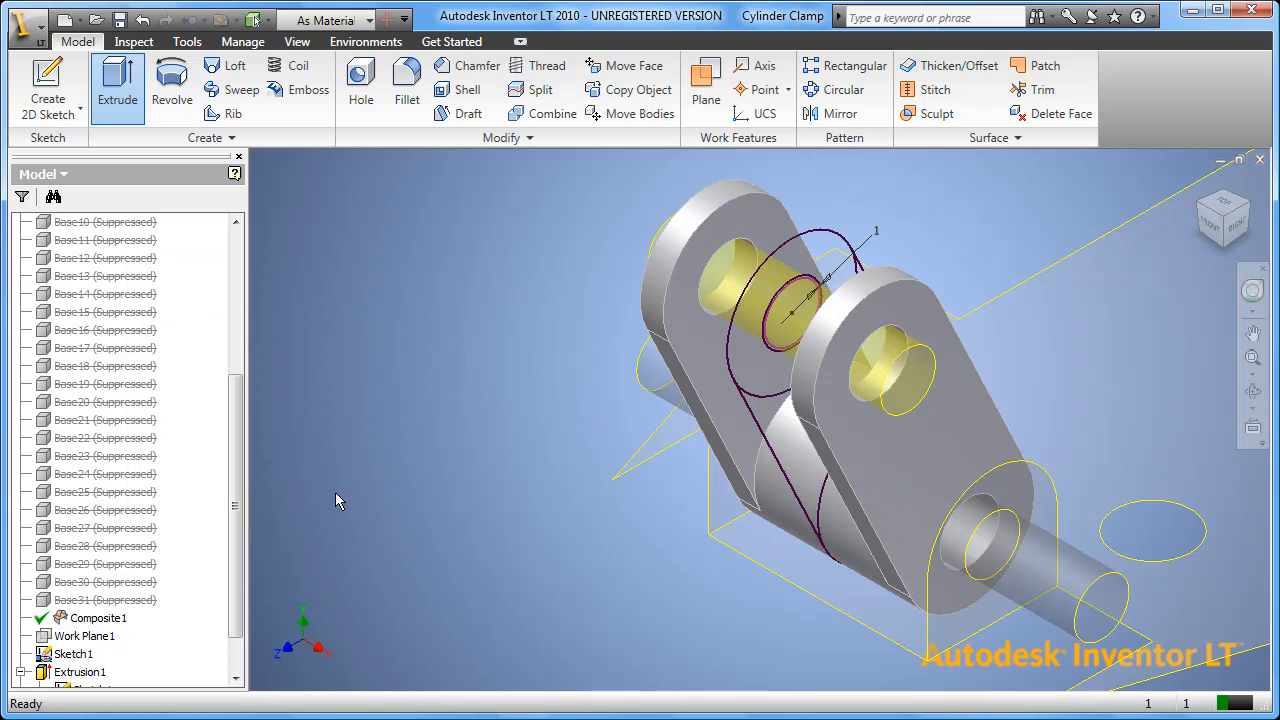
Step: Hide the shared Sketch1 and the Composite1 surfaces
{"action": "left_click", "coordinate": [66, 654]}
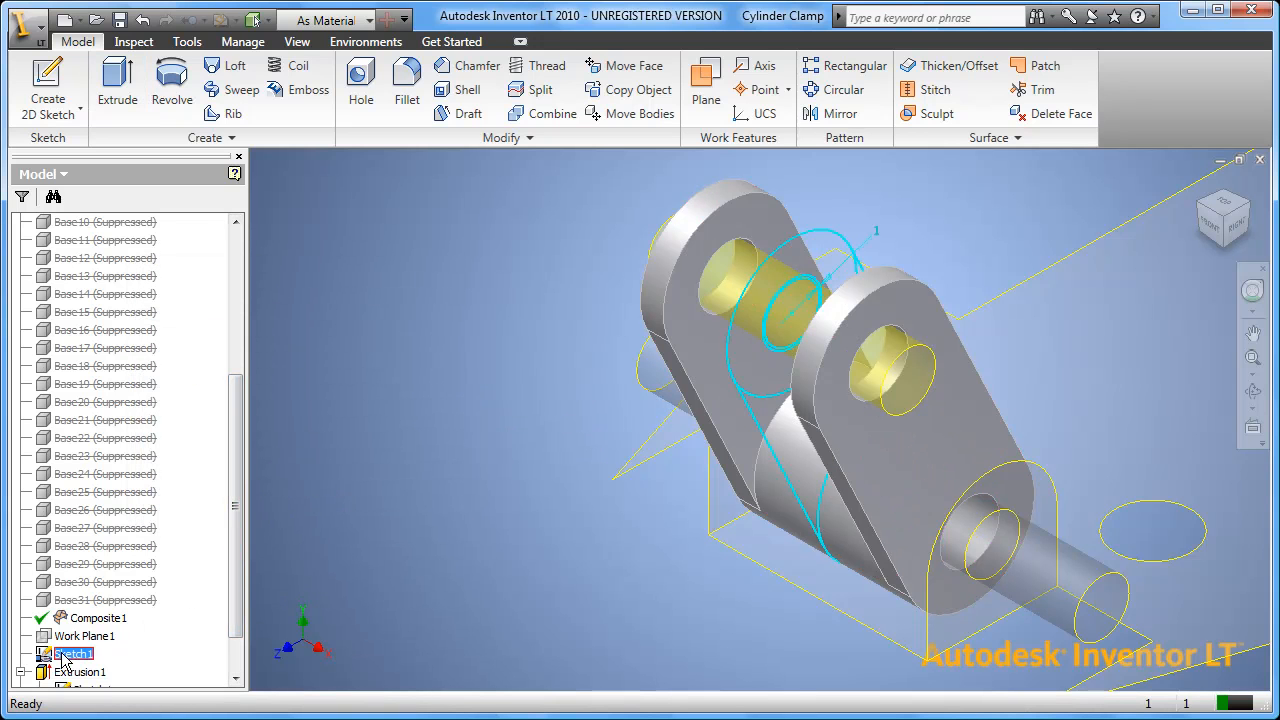
{"action": "right_click", "coordinate": [62, 657]}
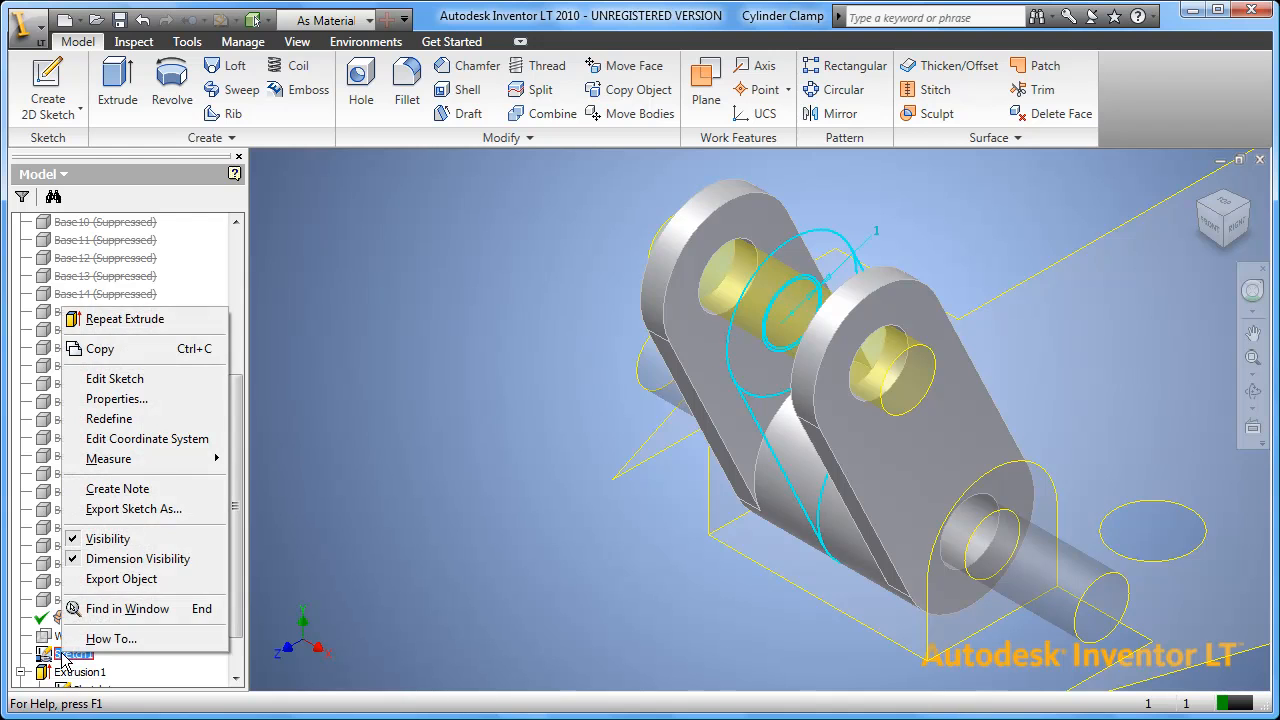
{"action": "left_click", "coordinate": [92, 545]}
{"action": "right_click", "coordinate": [100, 619]}
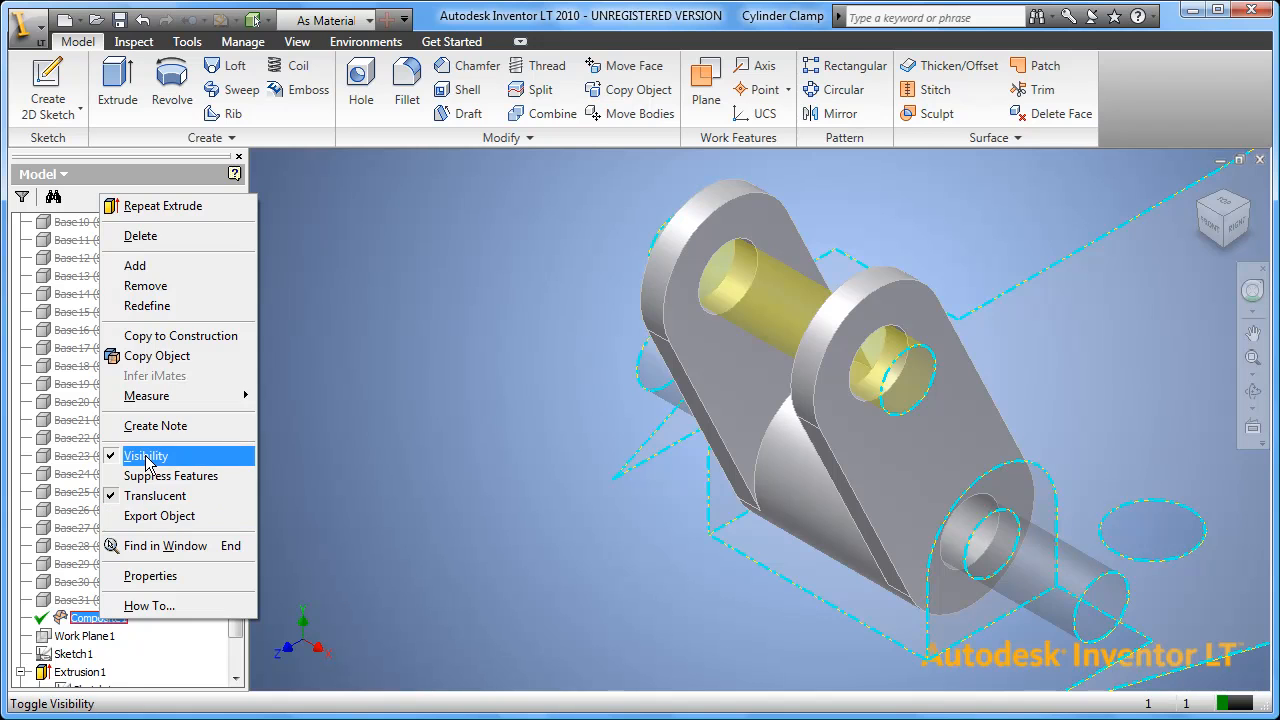
{"action": "left_click", "coordinate": [147, 456]}
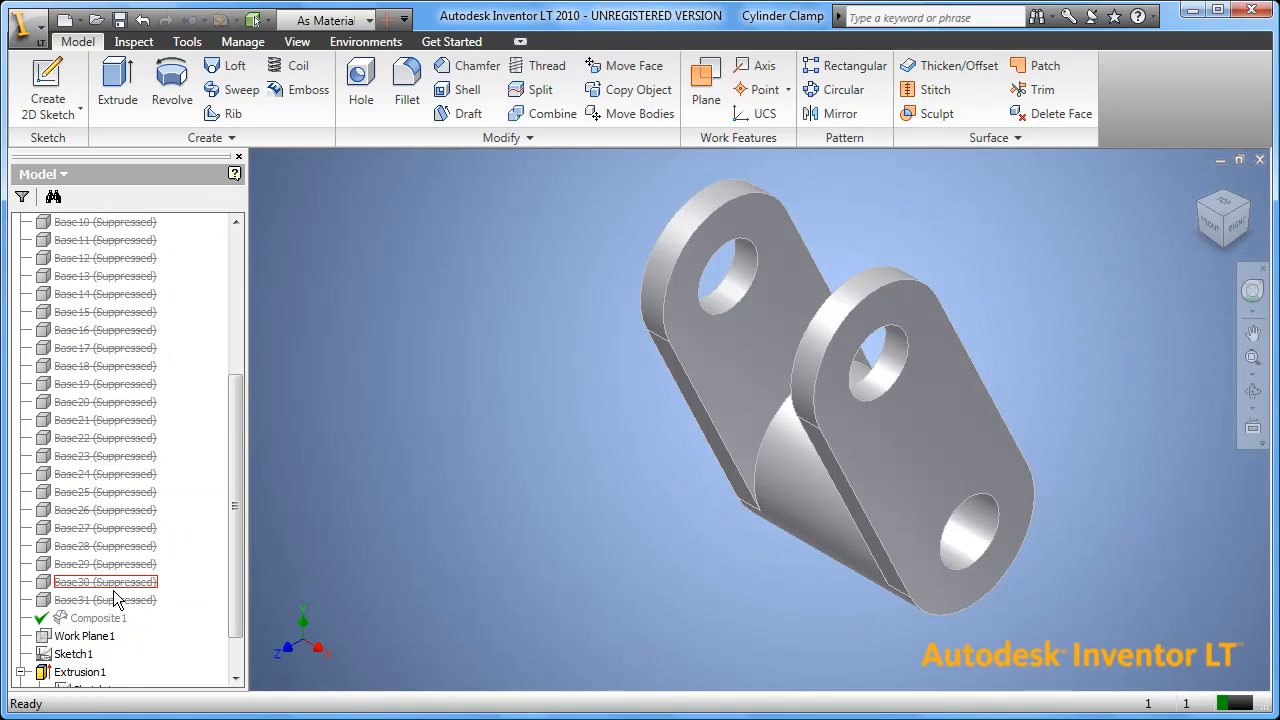
Step: Unsuppress Base1 through Base31 and inspect how the new clevis fits between the surrounding clamp parts from the front
{"action": "left_click_drag", "start_coordinate": [233, 498], "coordinate": [233, 350]}
{"action": "left_click", "coordinate": [110, 314], "text": "shift"}
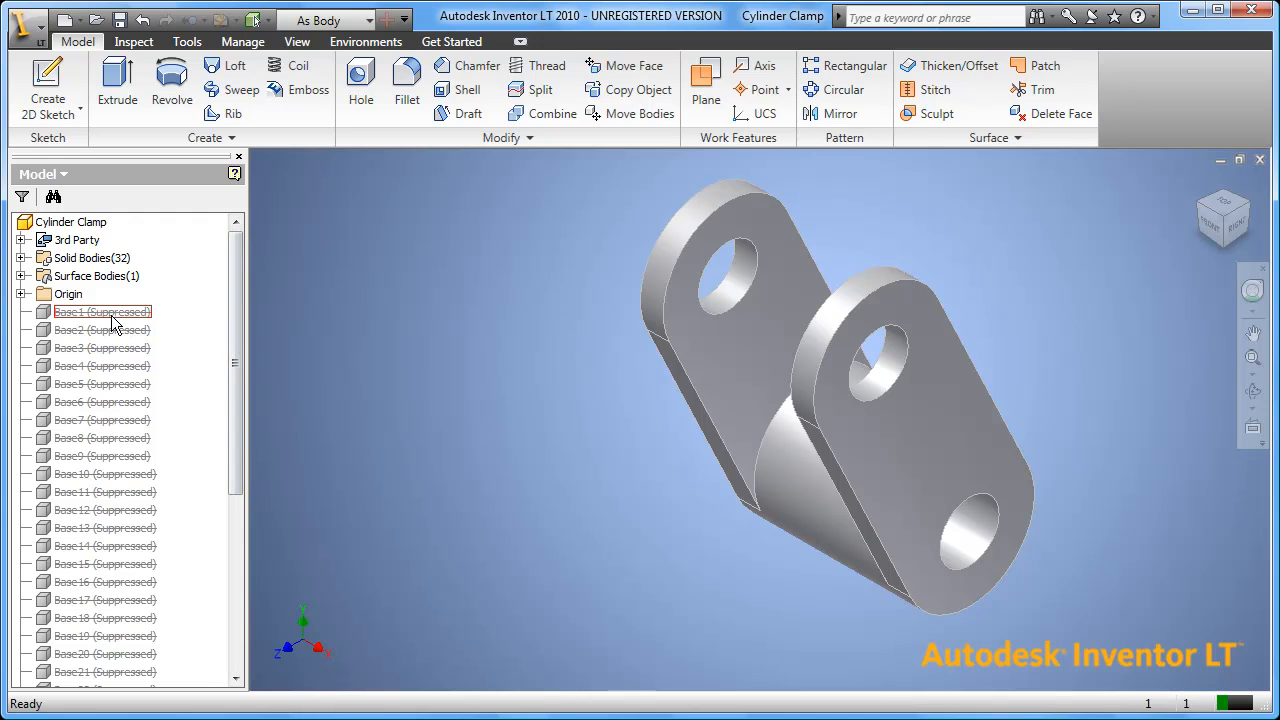
{"action": "right_click", "coordinate": [107, 533]}
{"action": "left_click", "coordinate": [150, 674]}
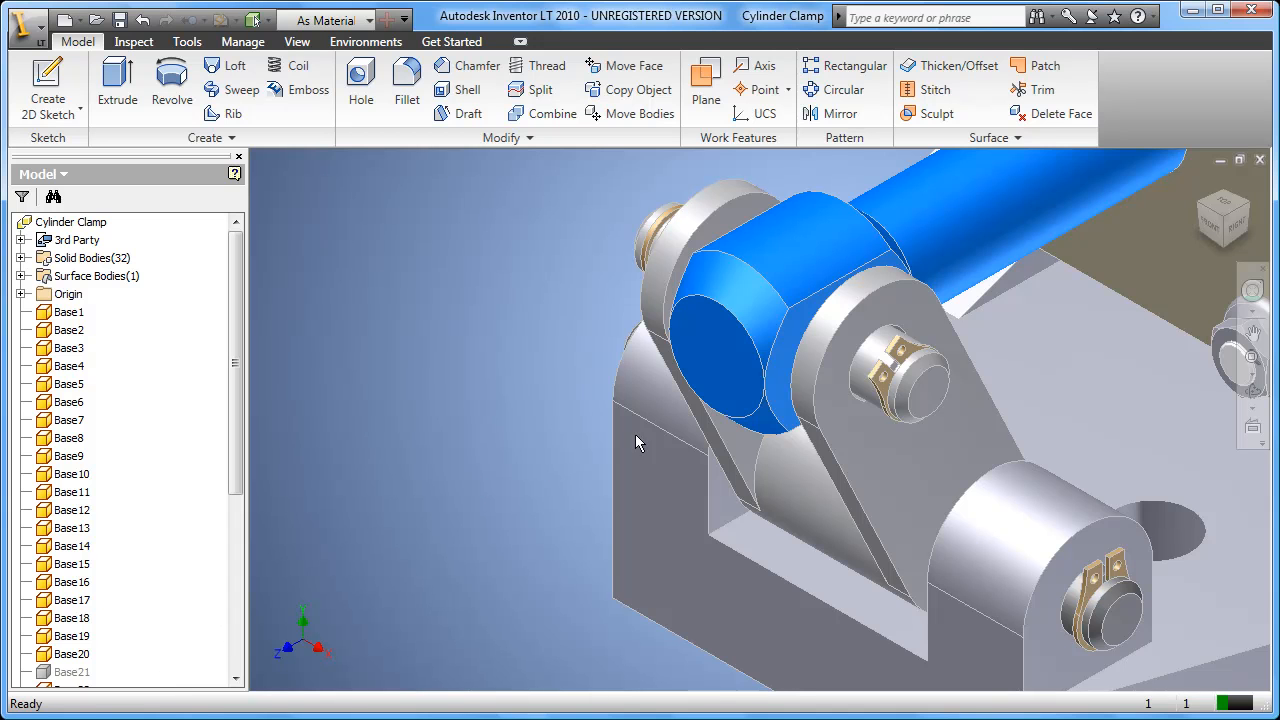
{"action": "left_click", "coordinate": [1208, 228]}
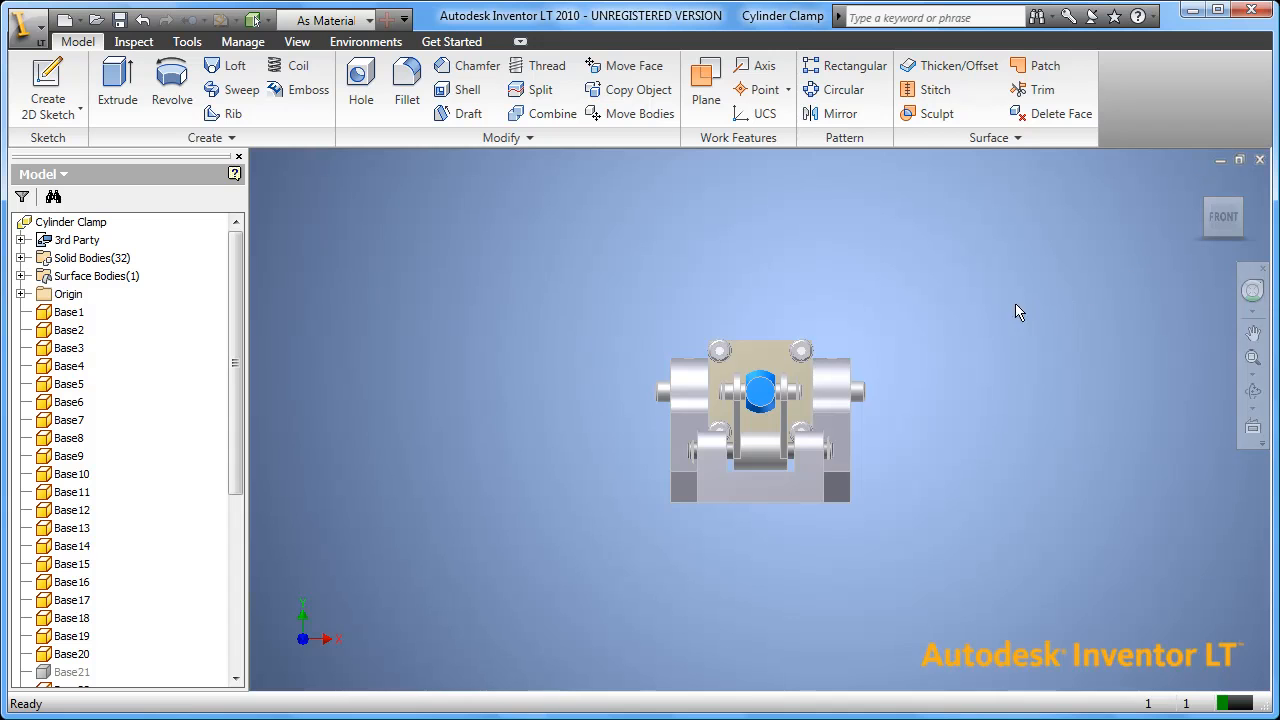
{"action": "left_click", "coordinate": [1252, 365]}
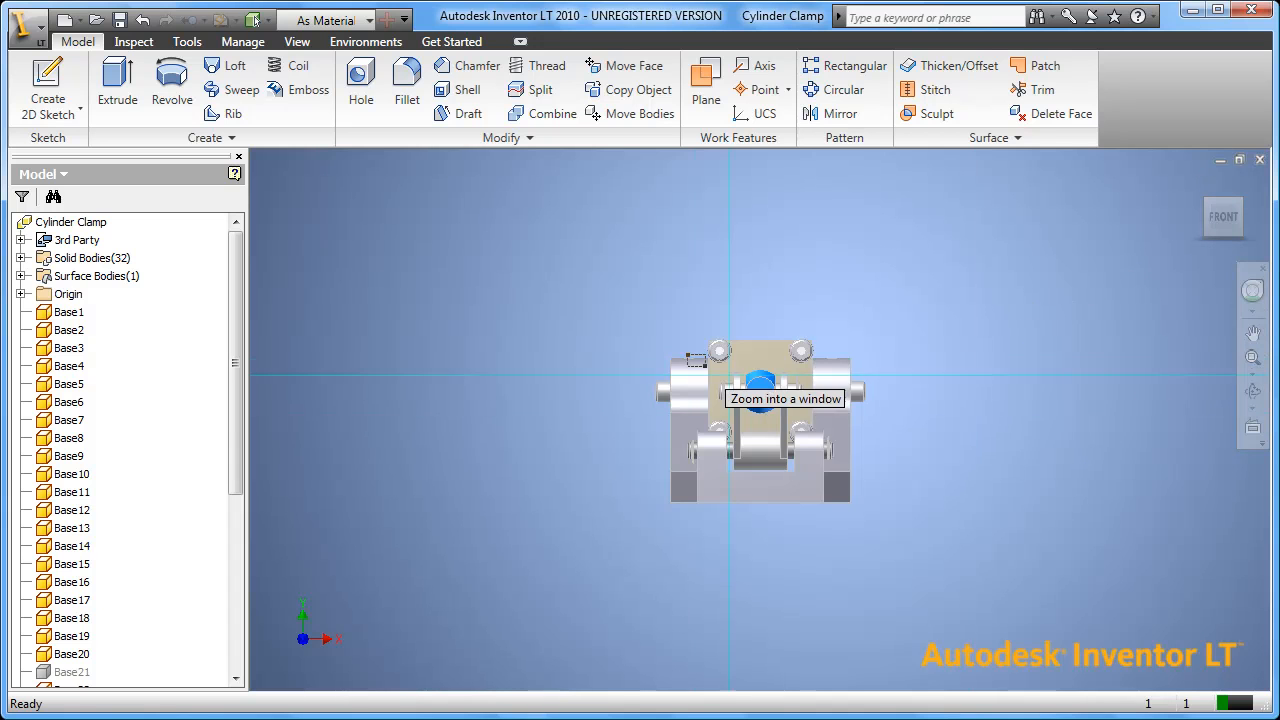
{"action": "left_click_drag", "start_coordinate": [800, 486], "coordinate": [808, 496]}
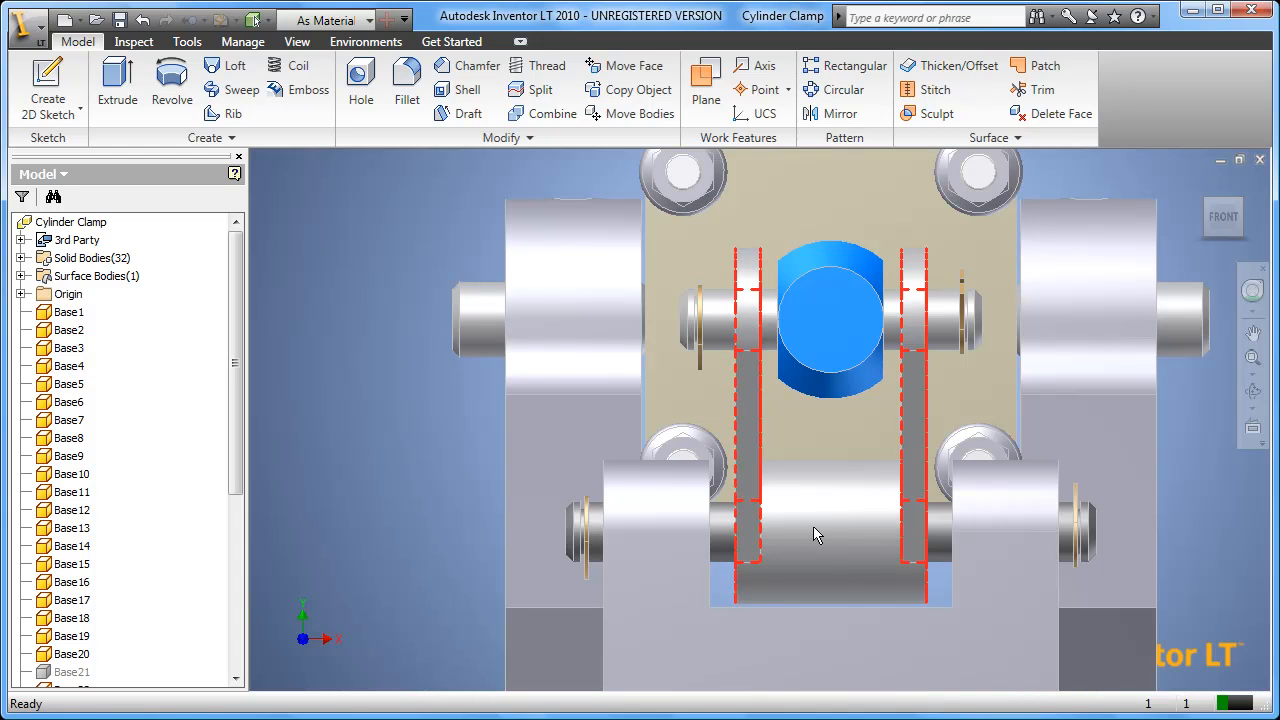
Step: Suppress all the imported features from Base1 through Base31
{"action": "left_click", "coordinate": [72, 313]}
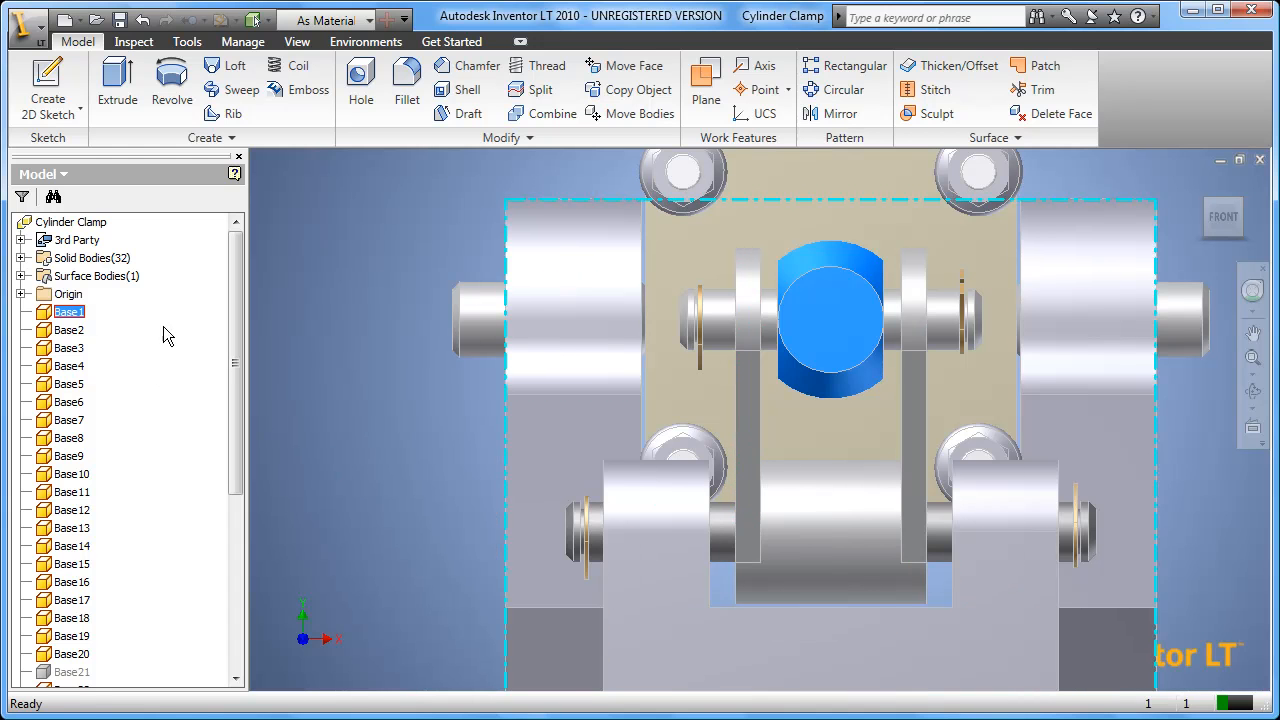
{"action": "left_click_drag", "start_coordinate": [235, 407], "coordinate": [239, 477]}
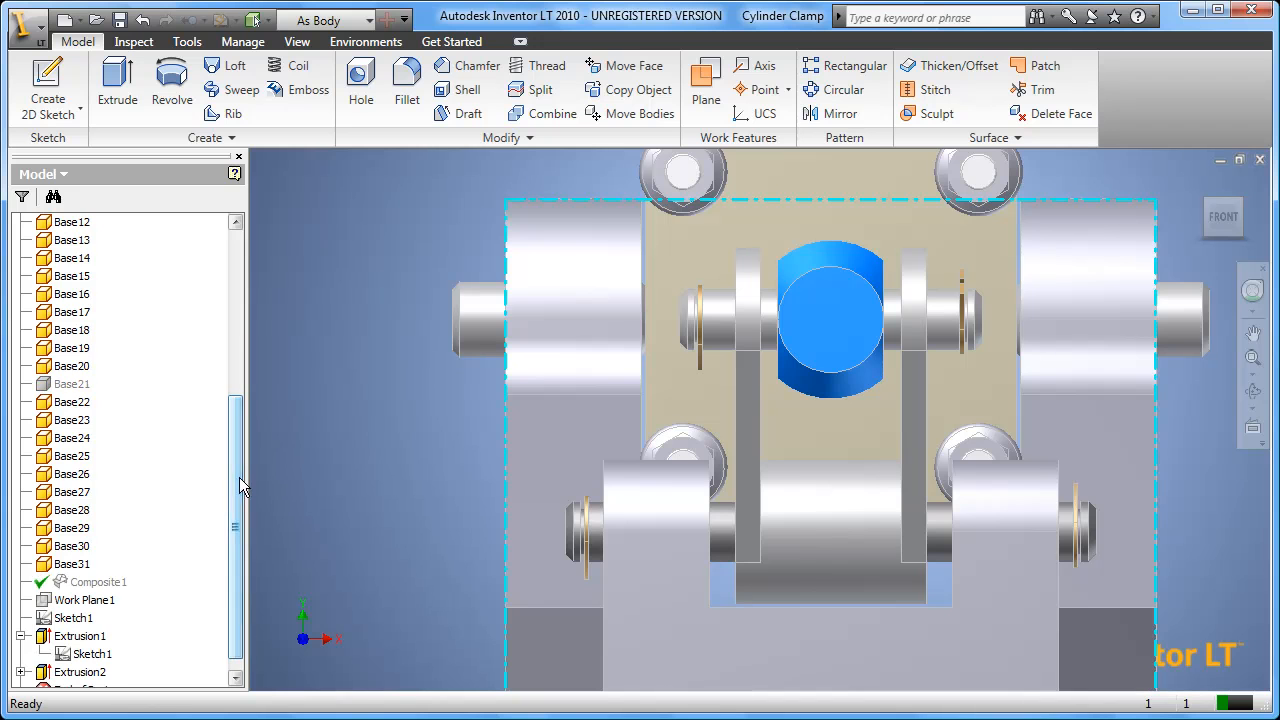
{"action": "left_click", "coordinate": [72, 565], "text": "shift"}
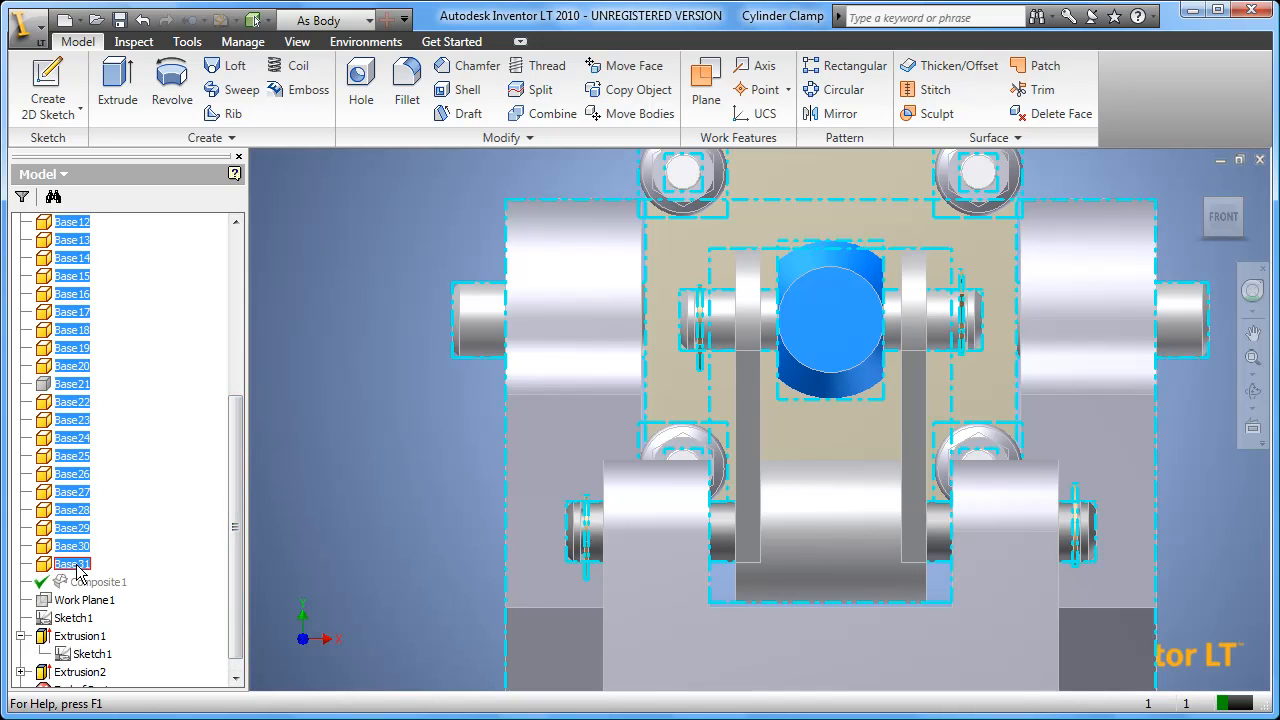
{"action": "right_click", "coordinate": [82, 357]}
{"action": "left_click", "coordinate": [147, 541]}
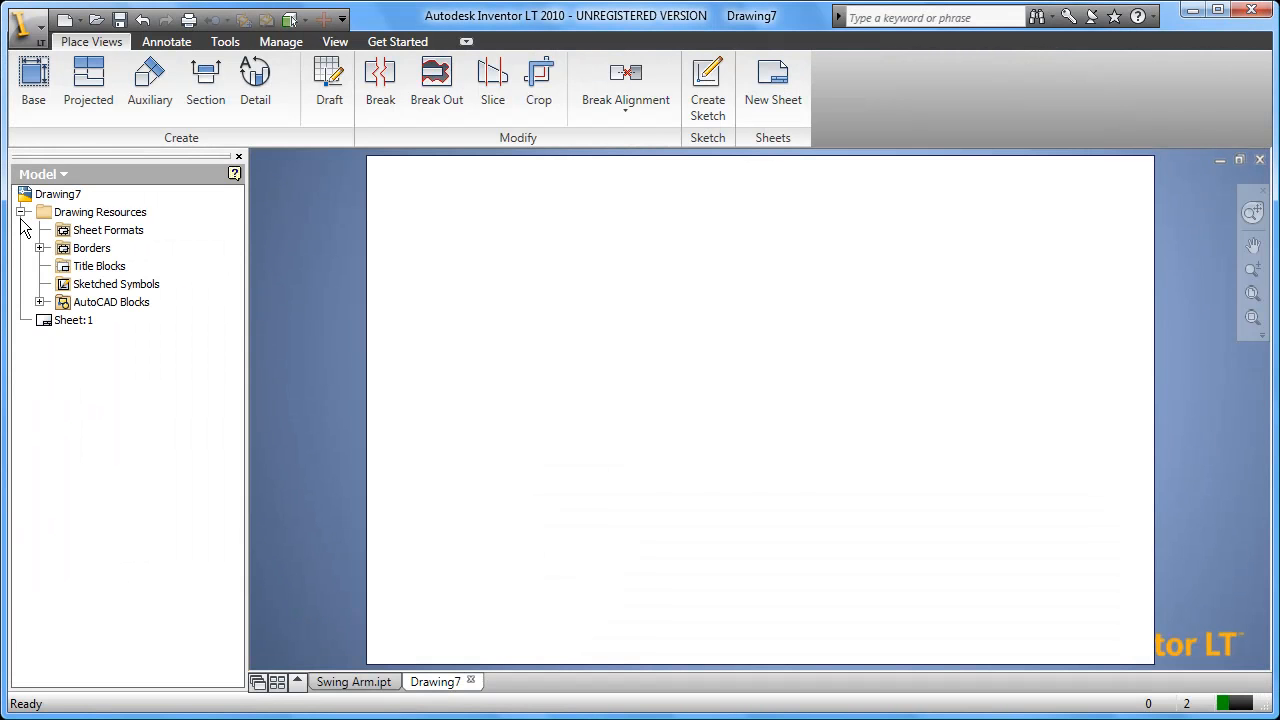
Step: Insert the B Size AutoCAD block as the sheet's border and title block, with the drawing title Swing Arm
{"action": "left_click", "coordinate": [39, 302]}
{"action": "right_click", "coordinate": [106, 342]}
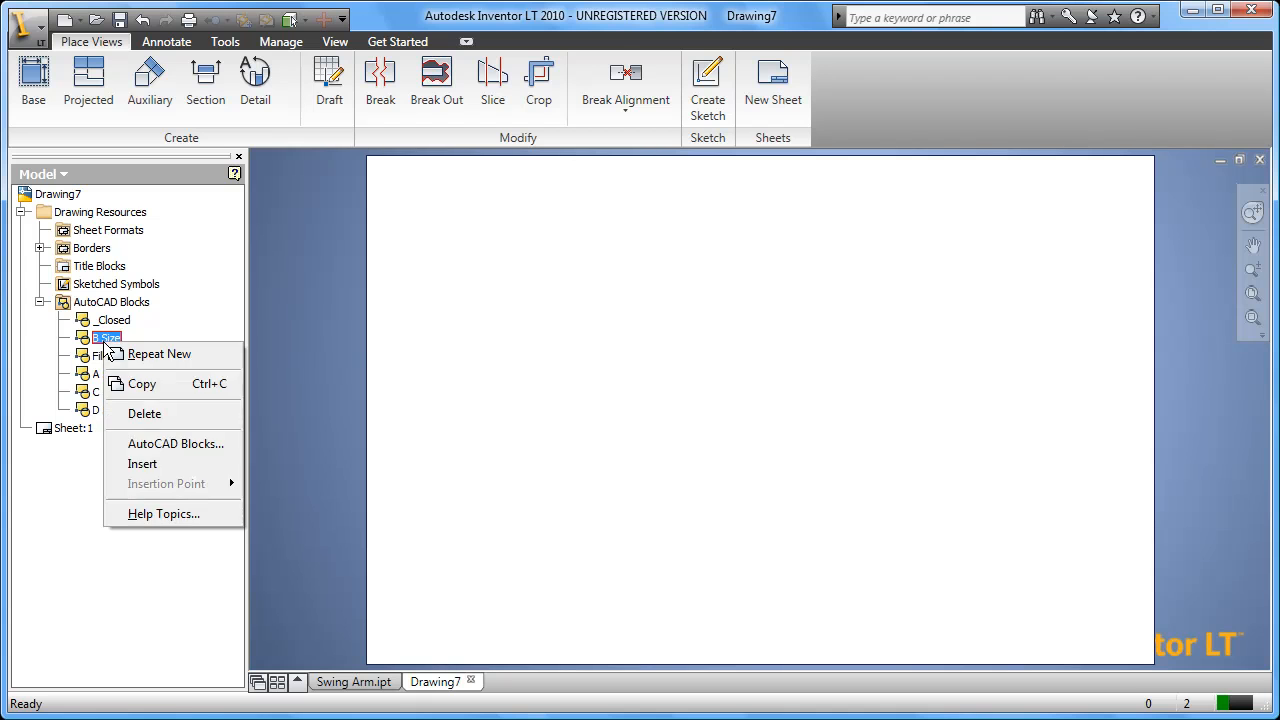
{"action": "left_click", "coordinate": [149, 464]}
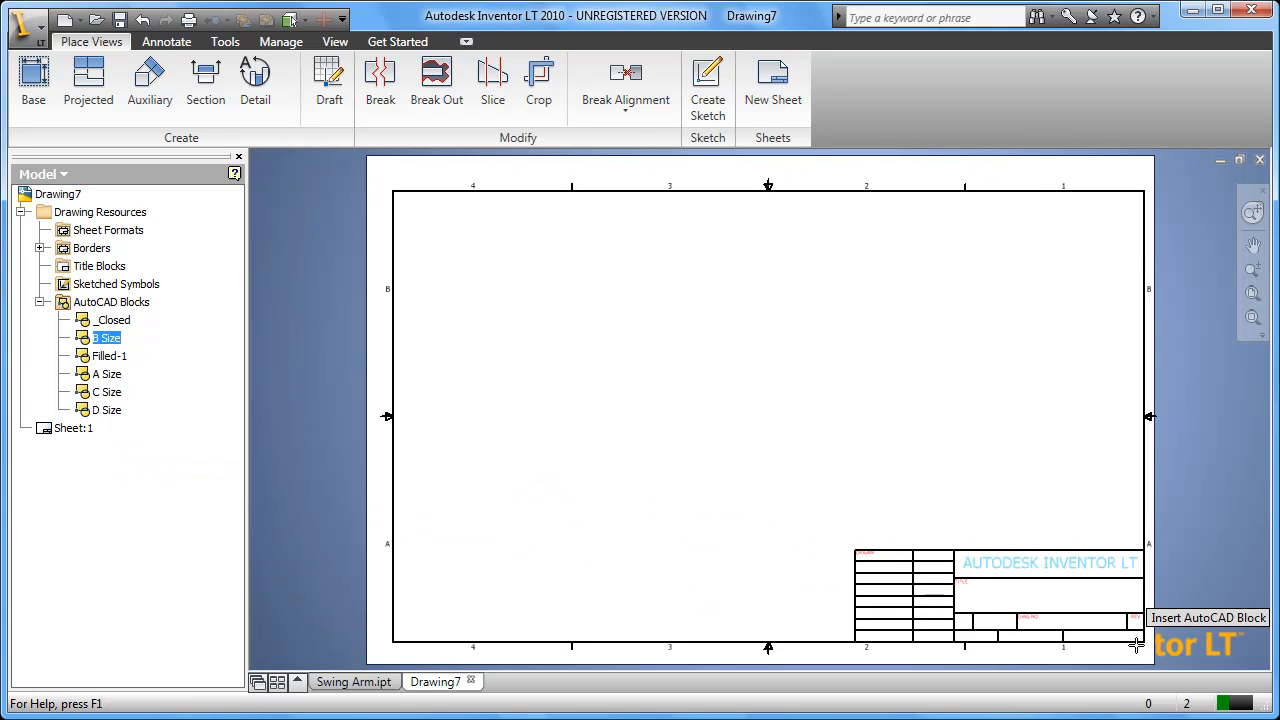
{"action": "left_click", "coordinate": [1129, 647]}
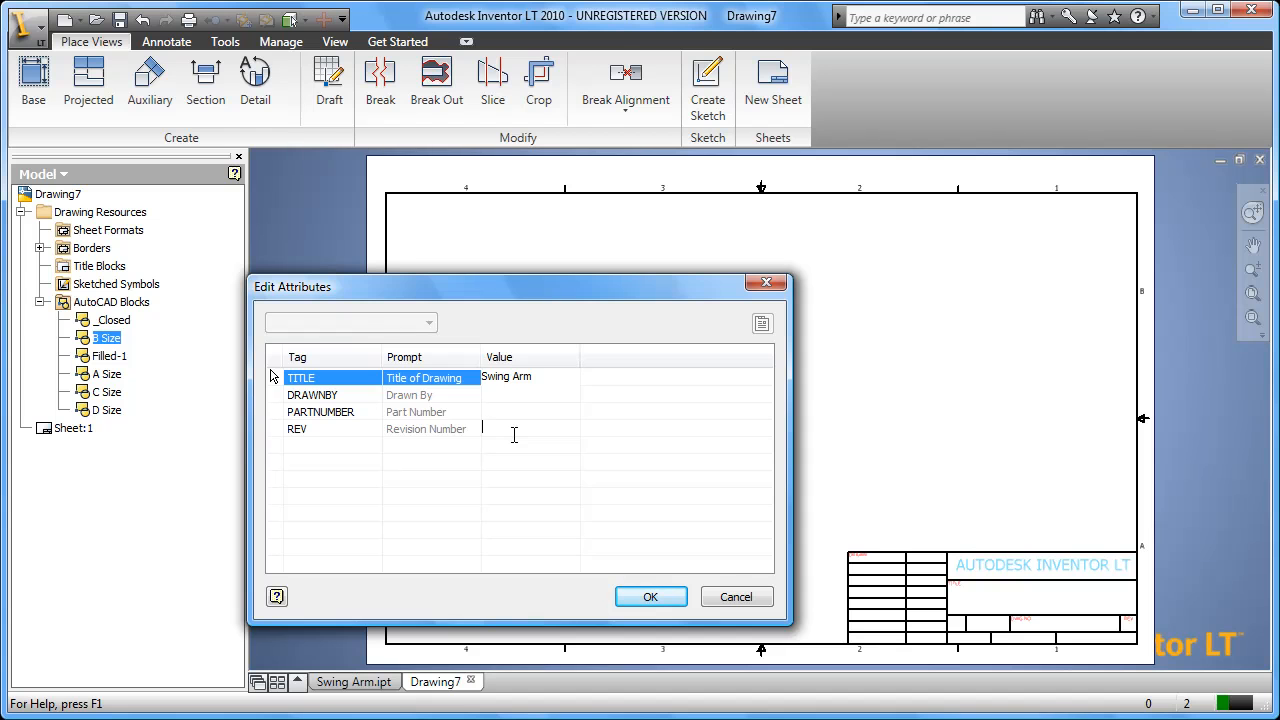
{"action": "left_click", "coordinate": [650, 598]}
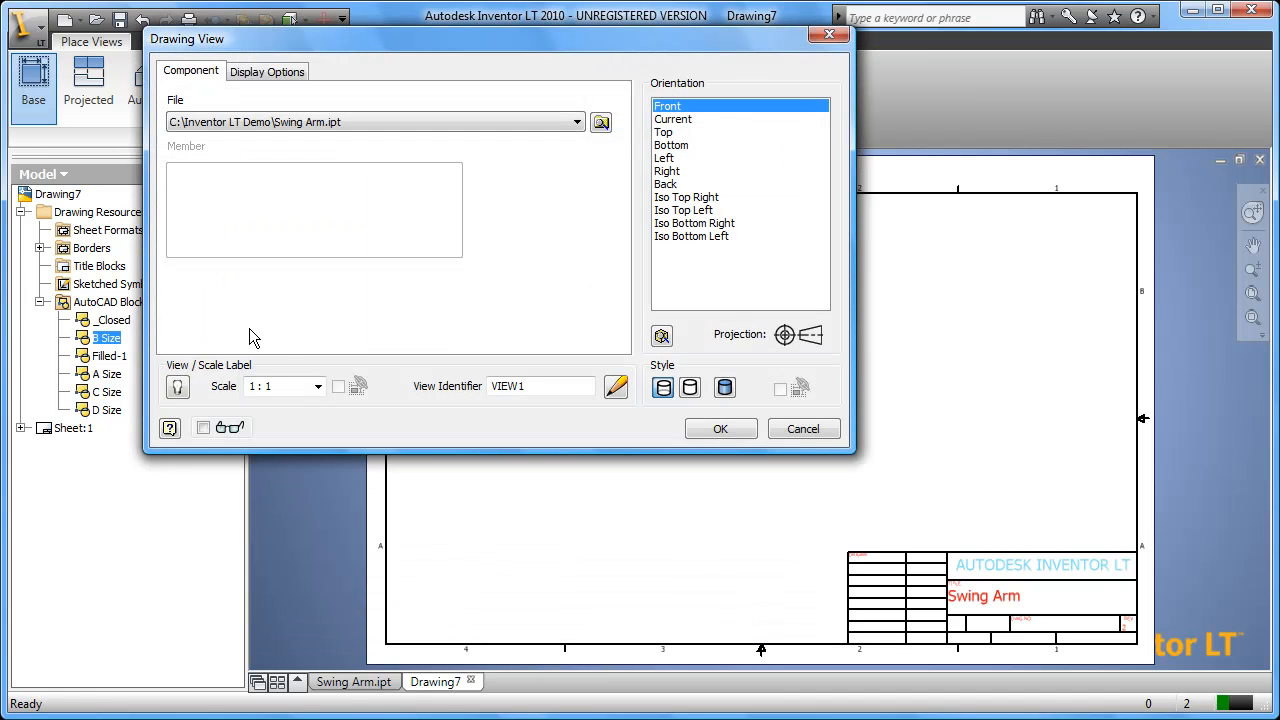
Step: Place a base view of Swing Arm.ipt at 1/2 scale in the Current orientation in the sheet's lower-left area
{"action": "left_click", "coordinate": [318, 388]}
{"action": "left_click", "coordinate": [300, 420]}
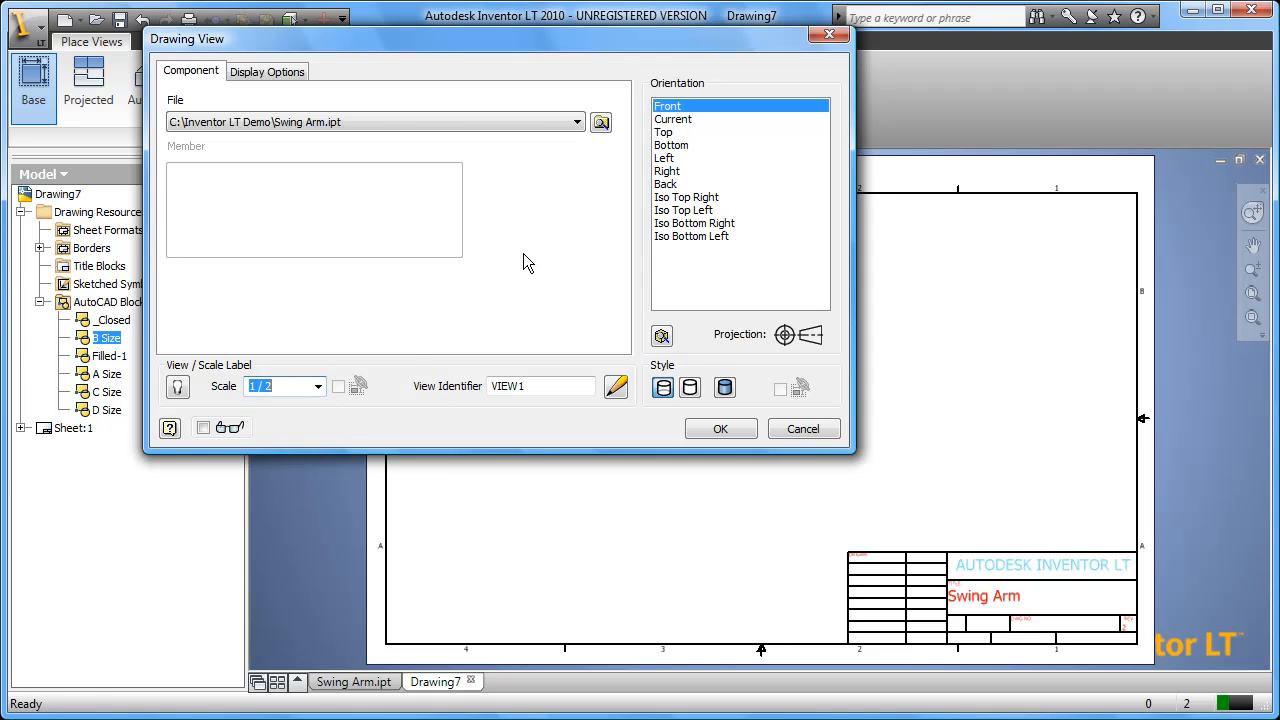
{"action": "left_click", "coordinate": [658, 120]}
{"action": "left_click", "coordinate": [270, 73]}
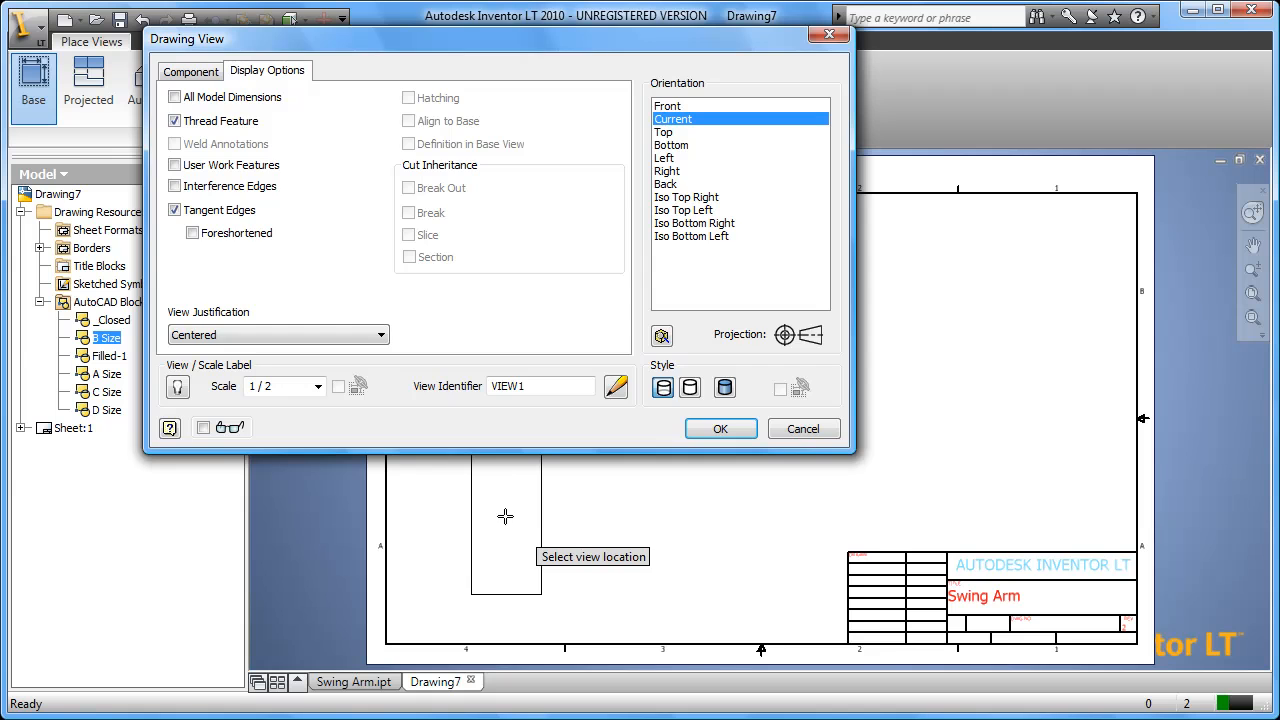
{"action": "left_click", "coordinate": [506, 518]}
Step: Create projected views from the base view: a side view beside it, a top view above it and an isometric view
{"action": "left_click", "coordinate": [88, 78]}
{"action": "left_click", "coordinate": [513, 495]}
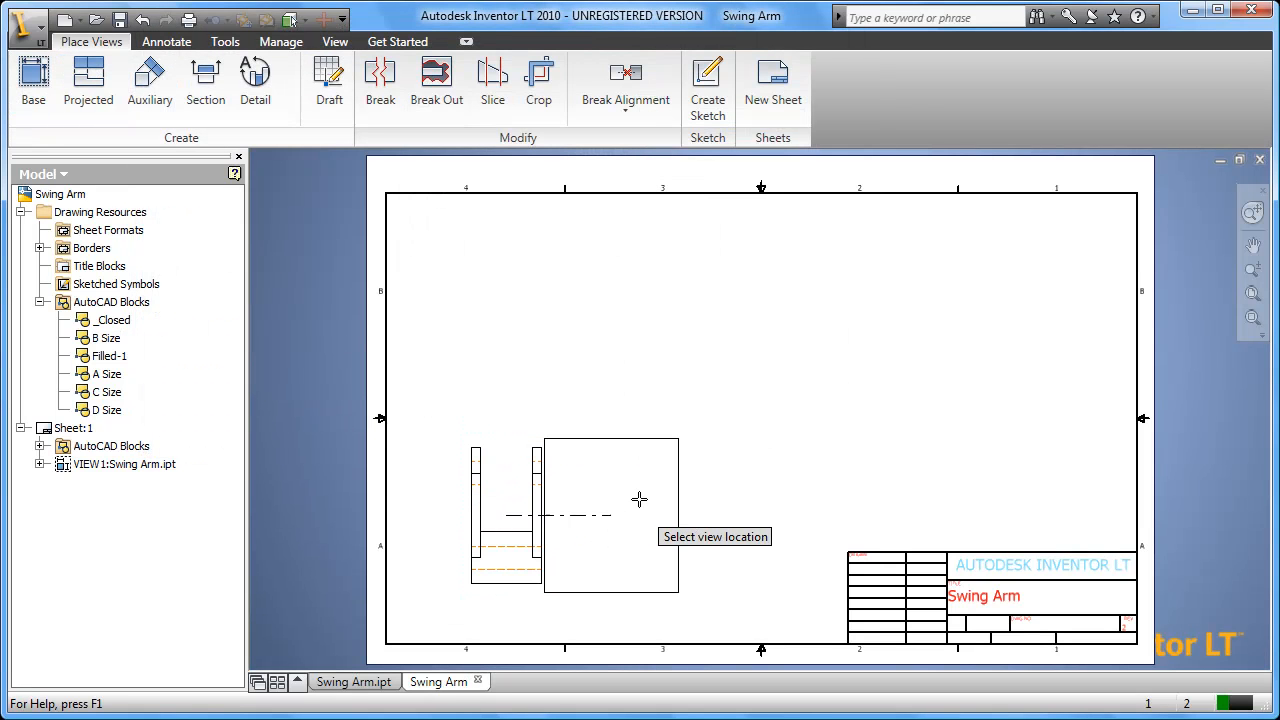
{"action": "left_click", "coordinate": [730, 505]}
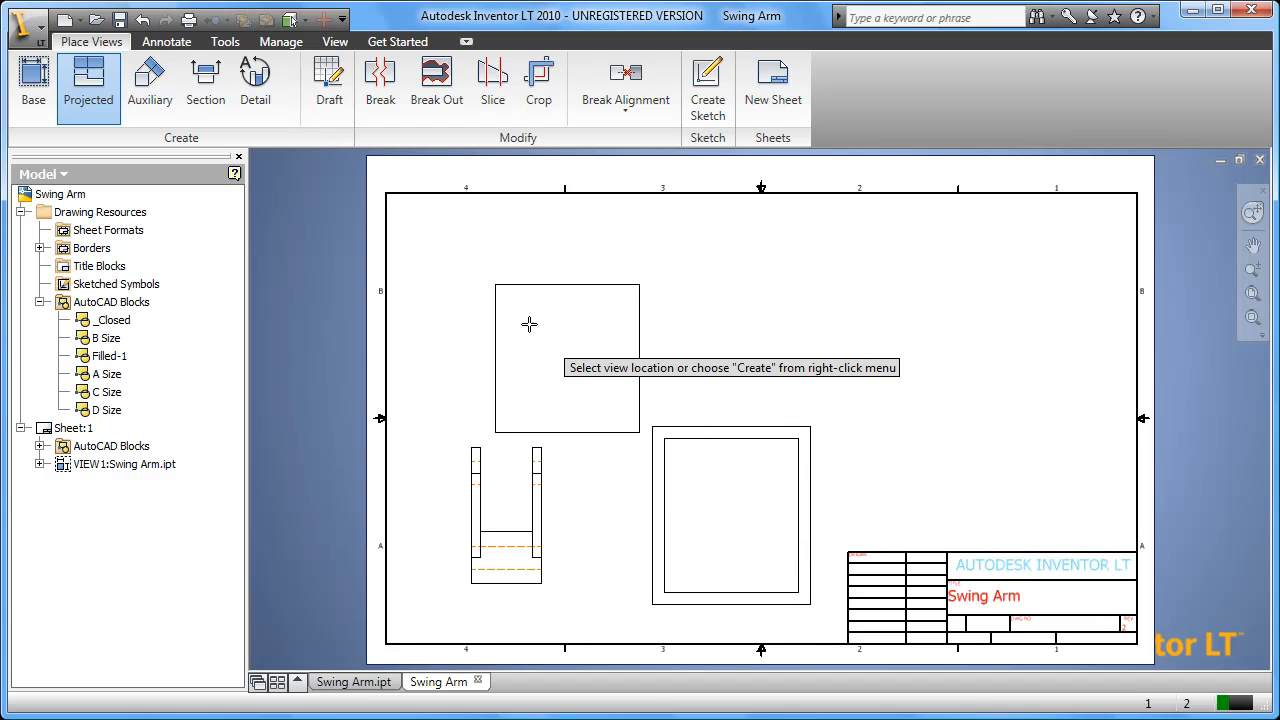
{"action": "left_click", "coordinate": [516, 294]}
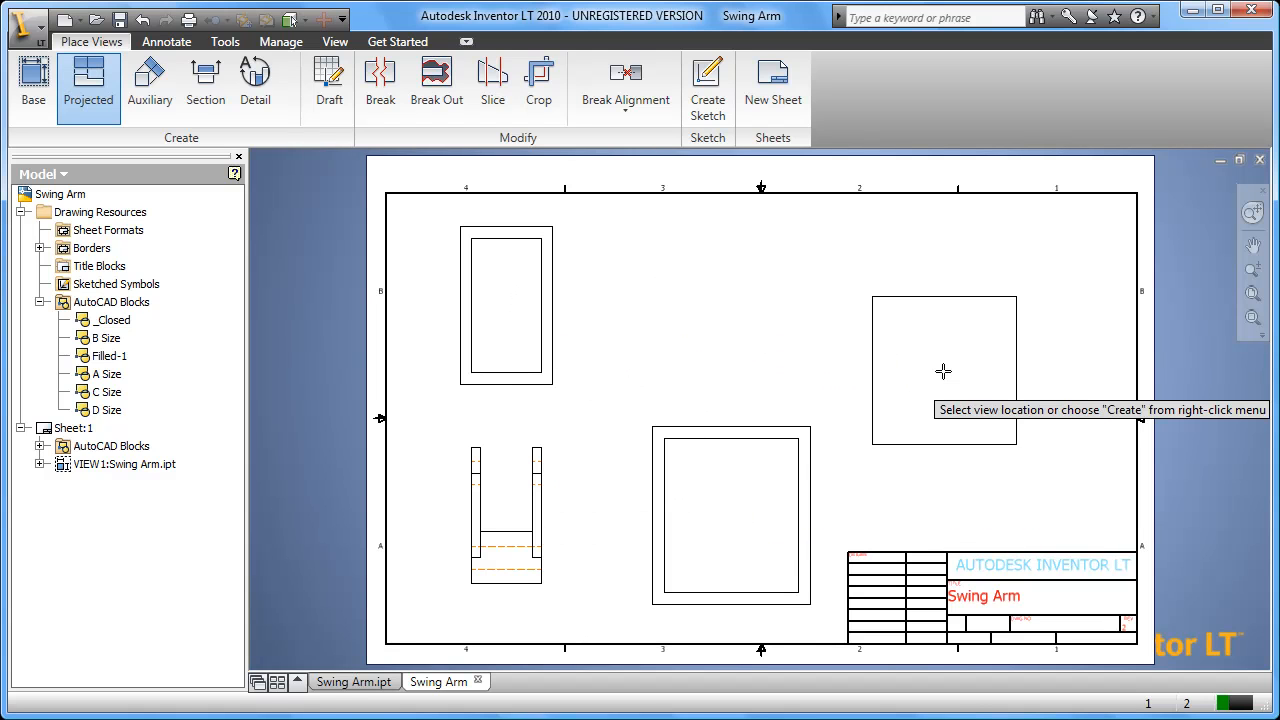
{"action": "right_click", "coordinate": [969, 349]}
{"action": "left_click", "coordinate": [978, 358]}
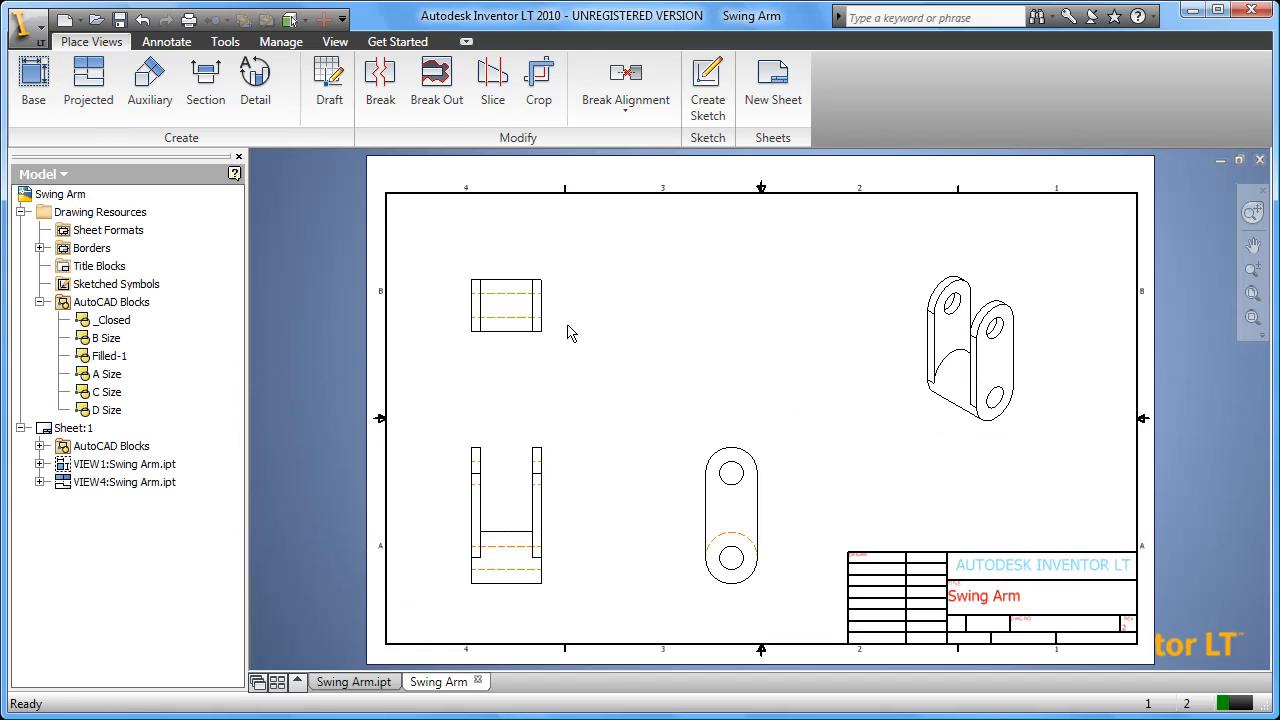
Step: Retrieve the clevis's overall width dimension from the model into the base view and move it above the view
{"action": "left_click", "coordinate": [166, 41]}
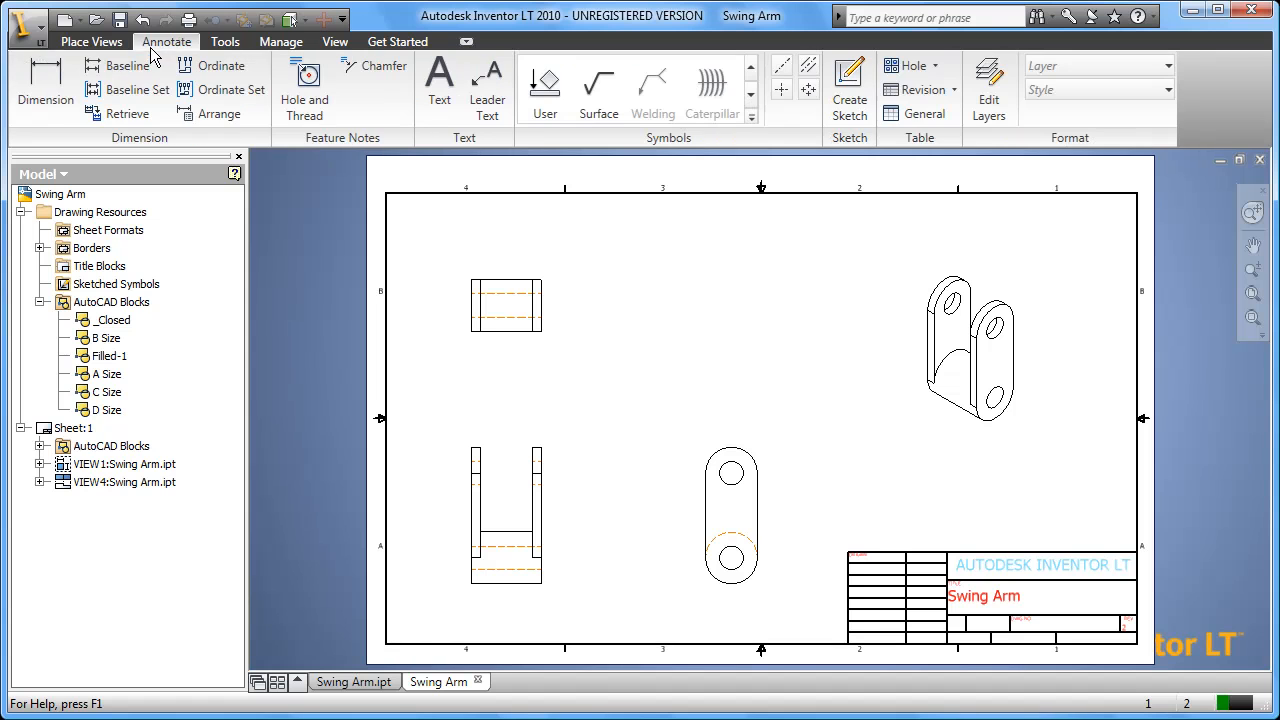
{"action": "left_click", "coordinate": [120, 113]}
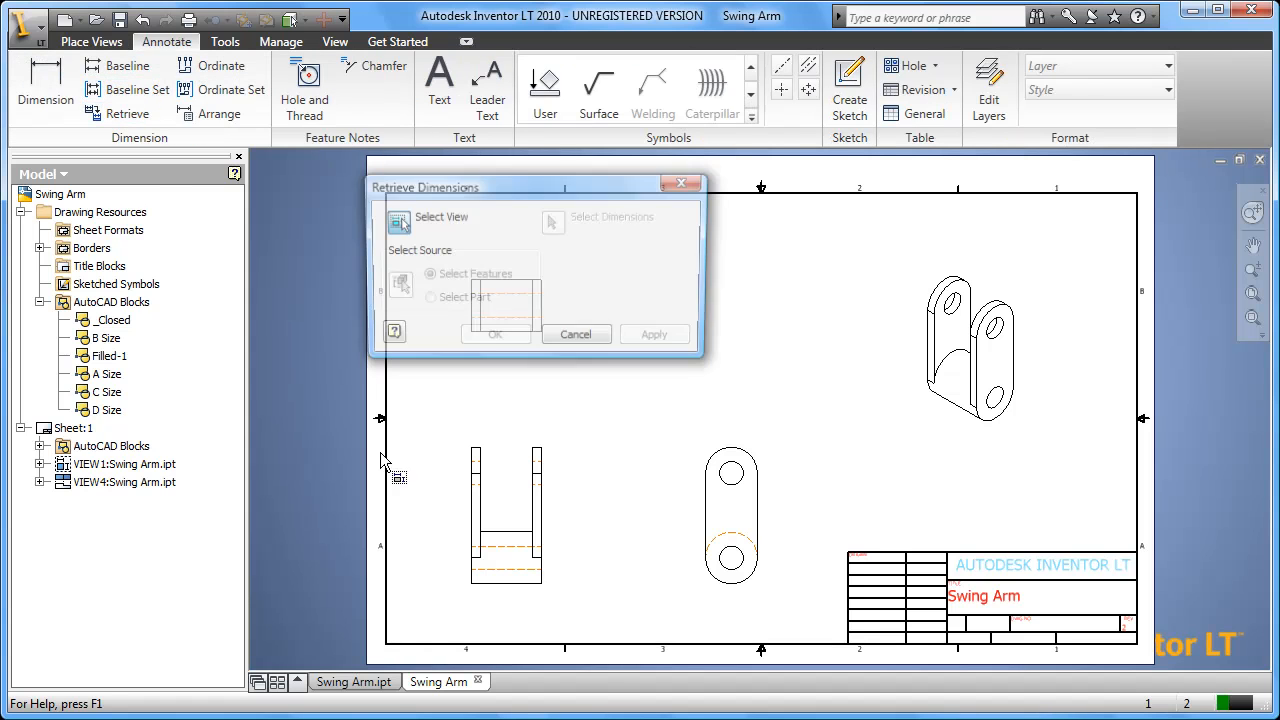
{"action": "left_click", "coordinate": [507, 515]}
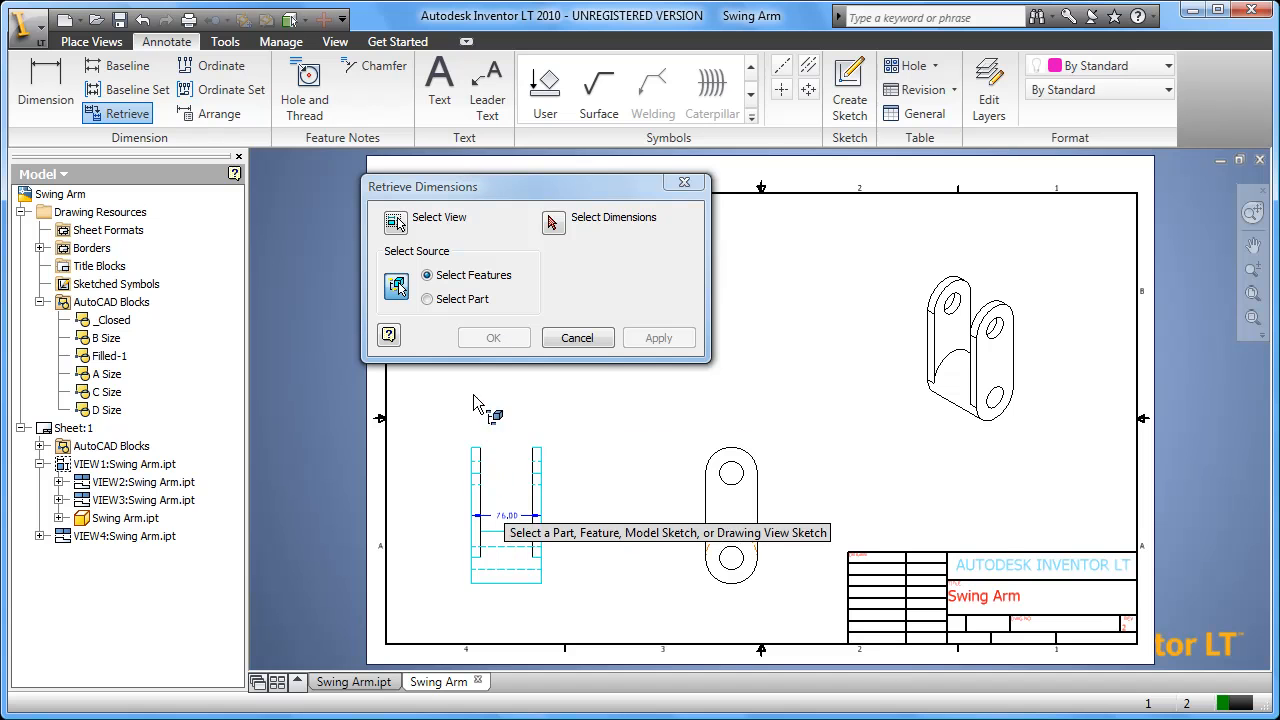
{"action": "left_click", "coordinate": [552, 223]}
{"action": "left_click", "coordinate": [514, 516]}
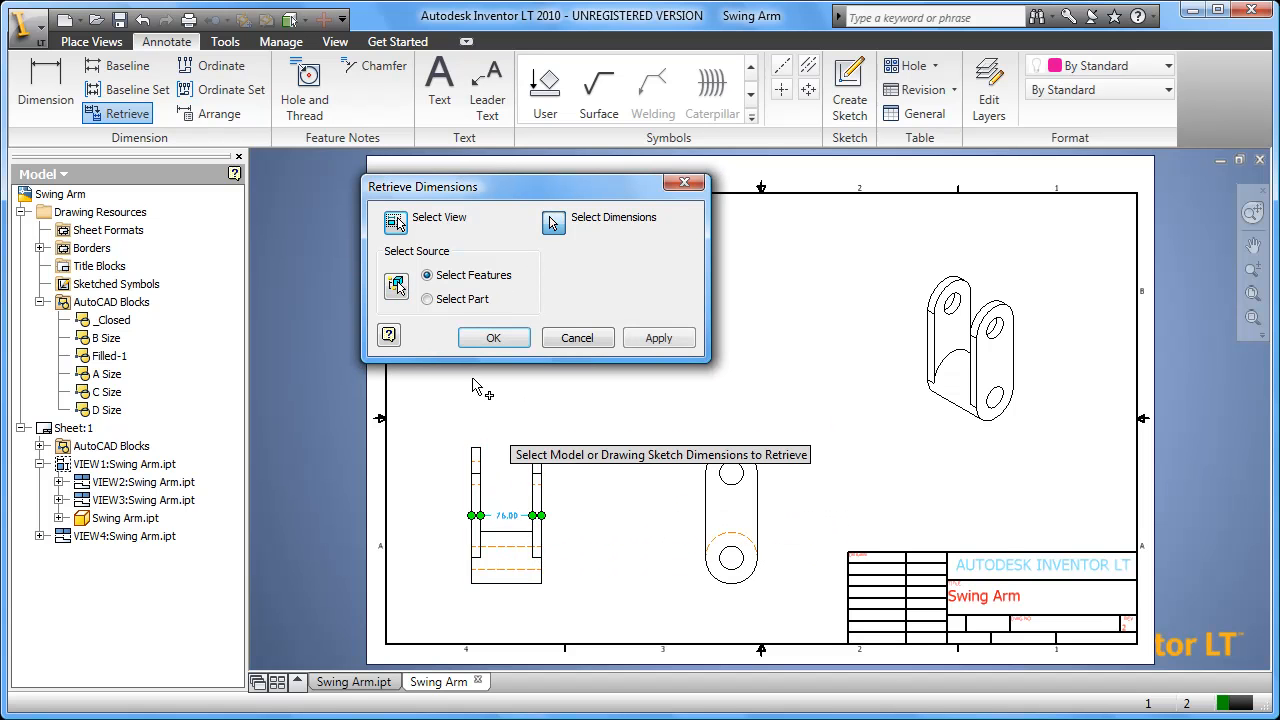
{"action": "left_click", "coordinate": [493, 338]}
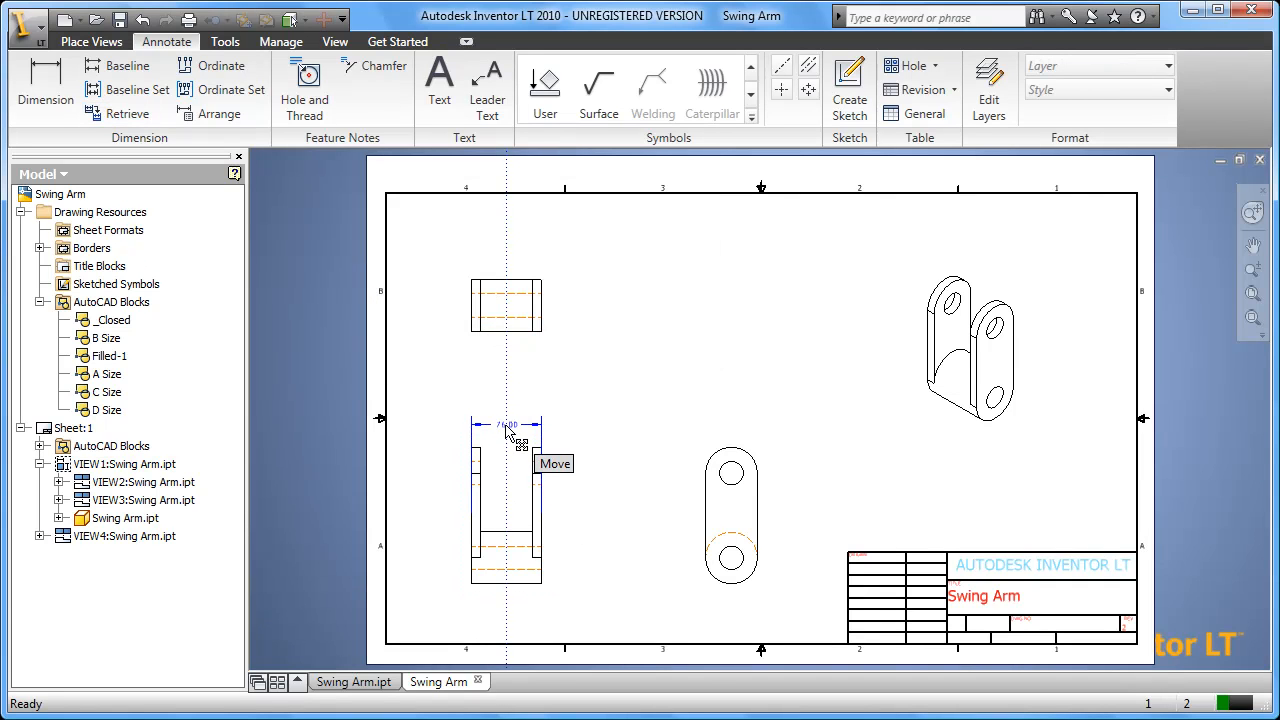
{"action": "left_click", "coordinate": [507, 428]}
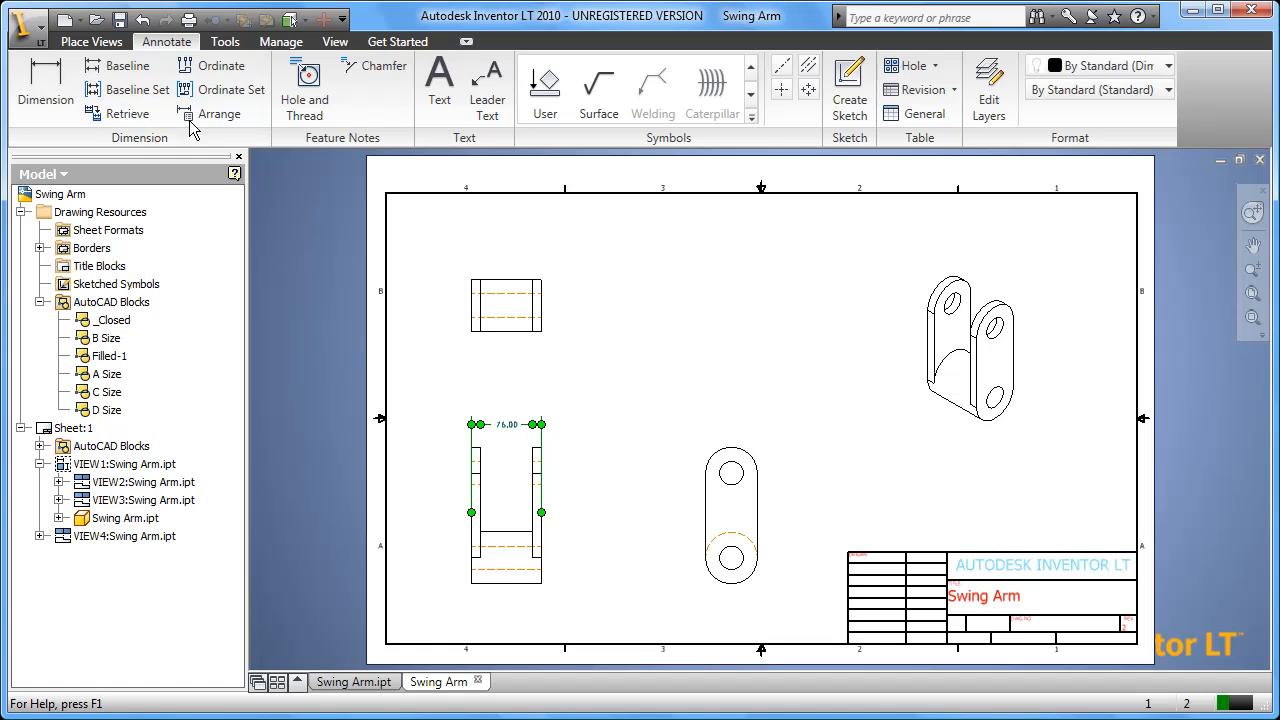
Step: Dimension the rounded upper end of the link in the projected side view
{"action": "left_click", "coordinate": [45, 92]}
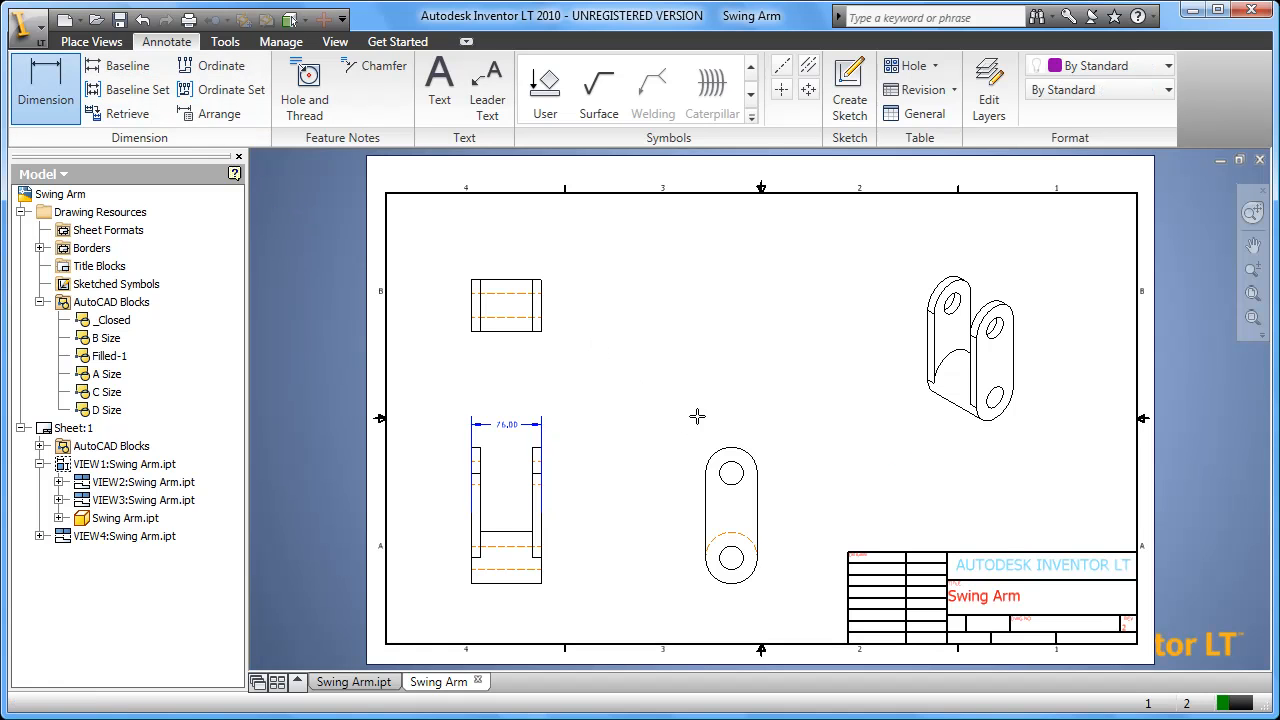
{"action": "left_click", "coordinate": [741, 452]}
{"action": "left_click", "coordinate": [762, 418]}
{"action": "right_click", "coordinate": [712, 387]}
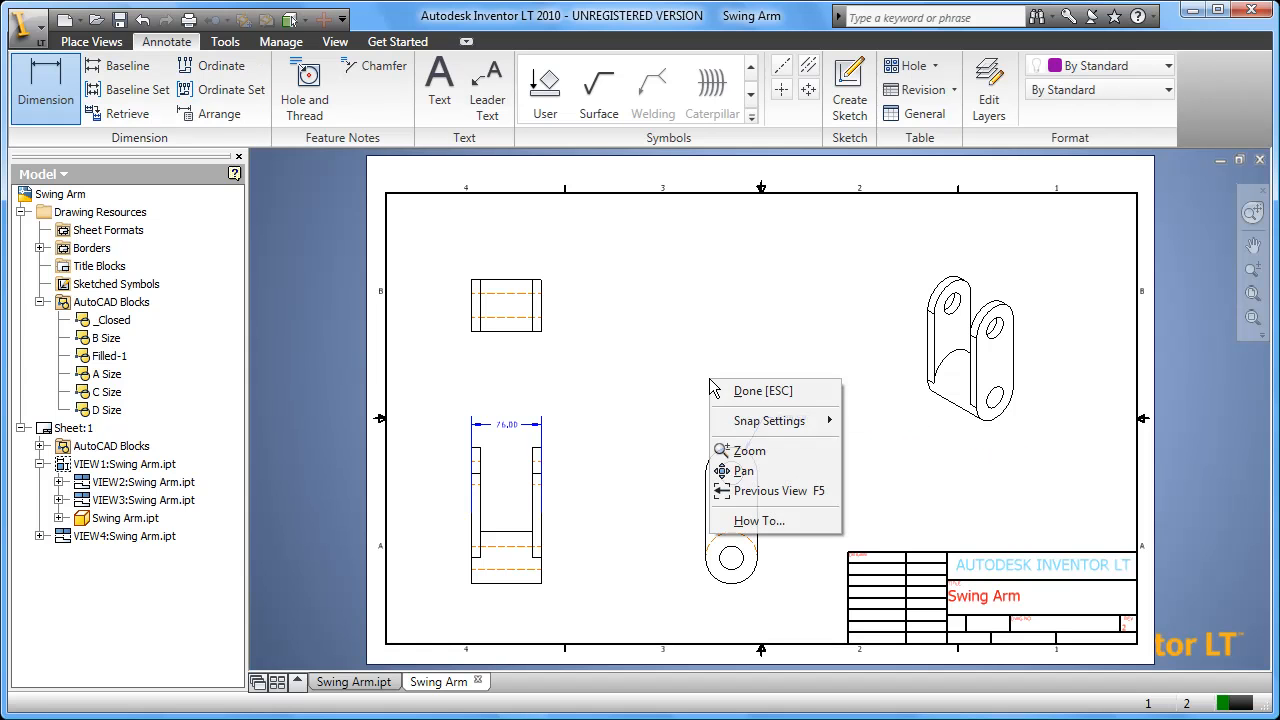
{"action": "left_click", "coordinate": [760, 391]}
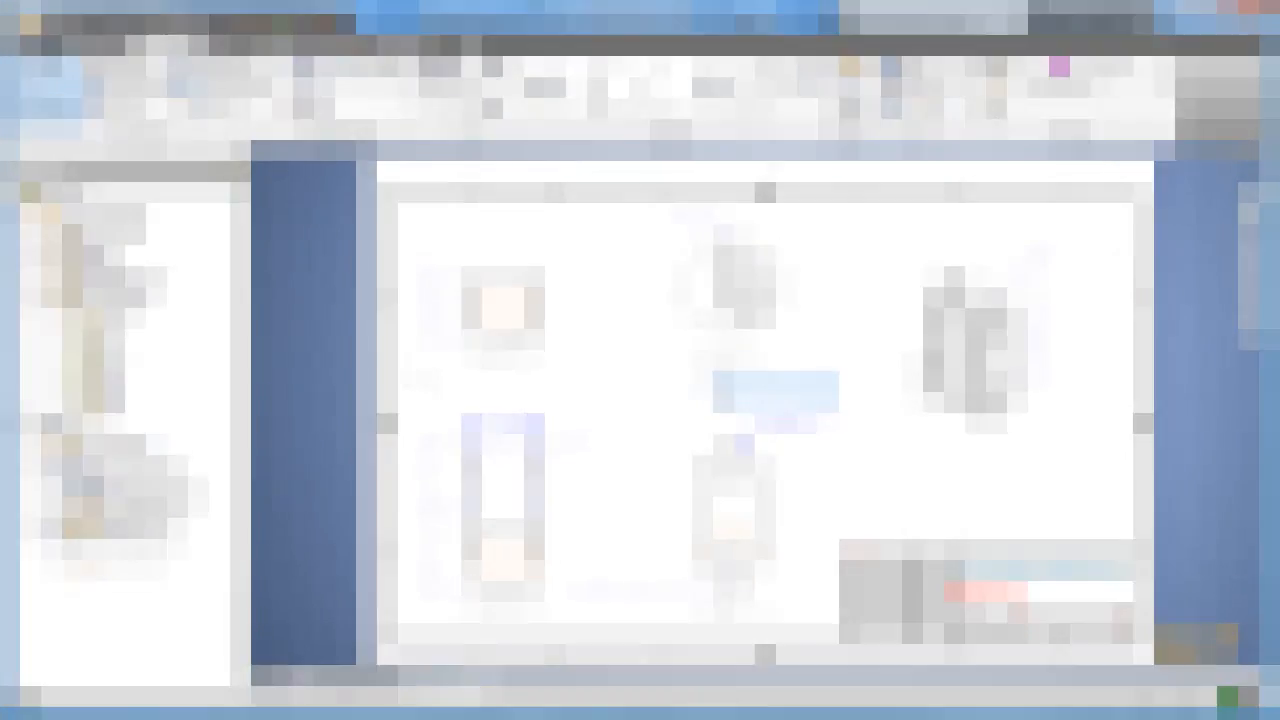